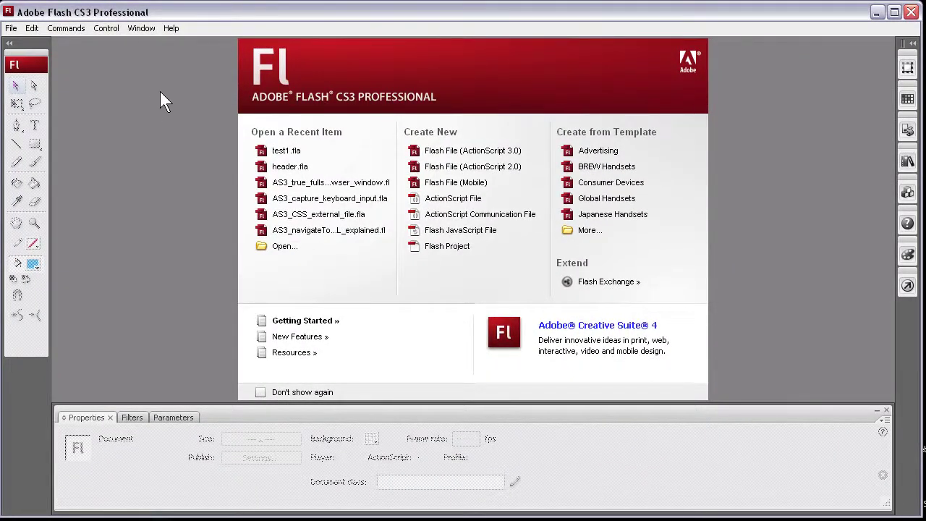
Create a new Flash File (ActionScript 3.0) document from the start page.
click(483, 152)
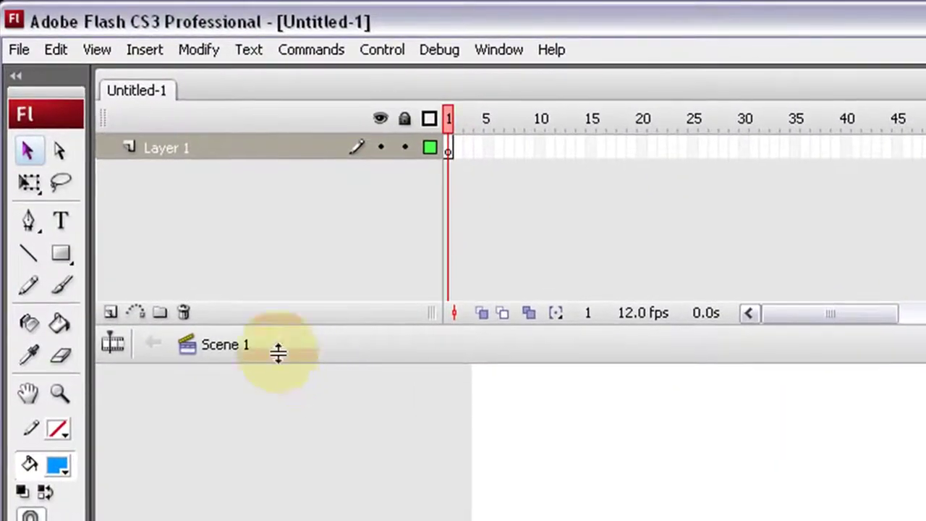
Set the HTML publish settings' Window Mode to Transparent Windowless.
click(18, 49)
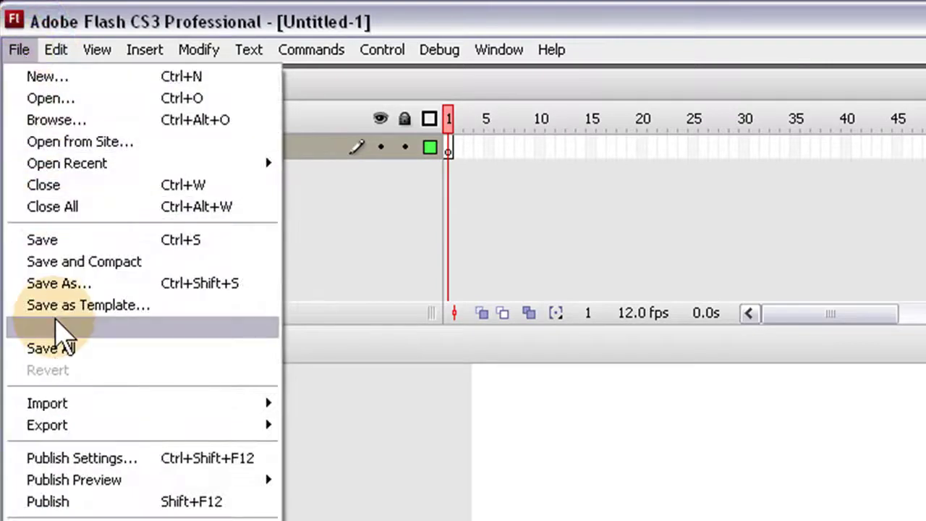
click(428, 511)
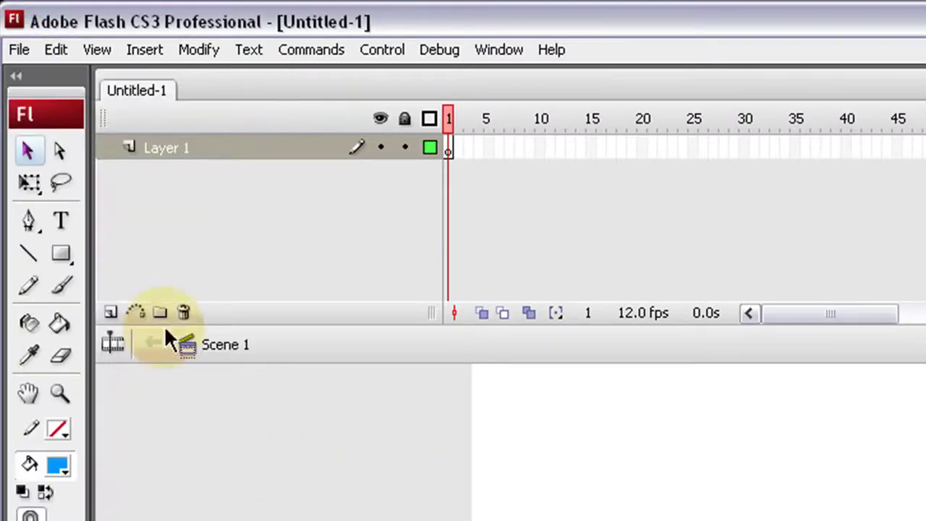
click(18, 50)
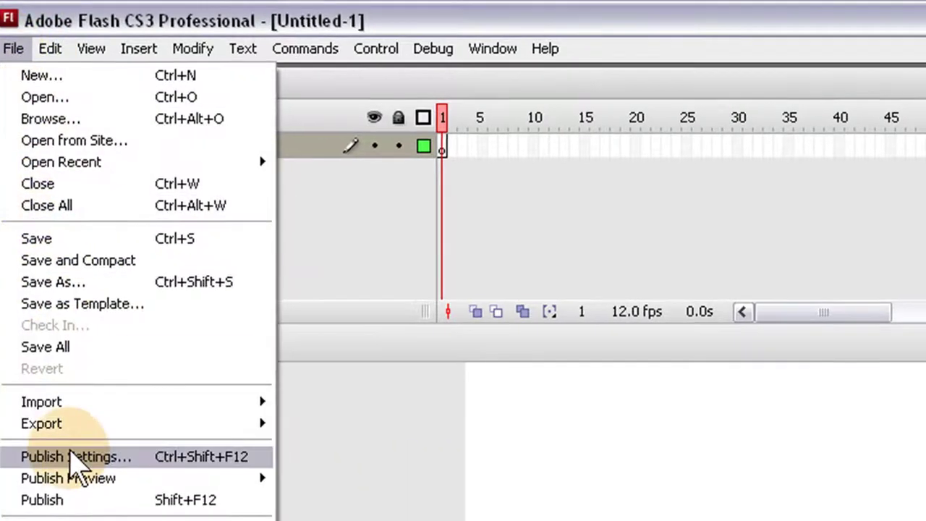
click(69, 458)
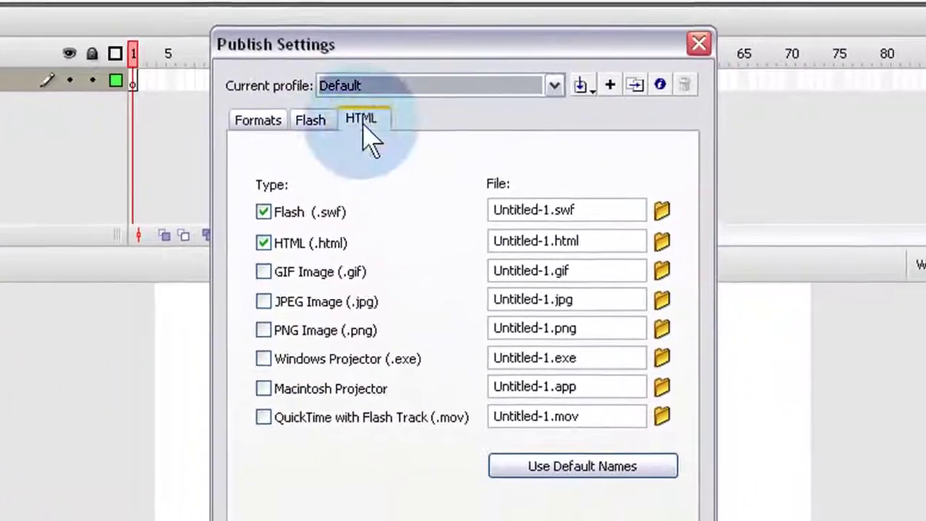
click(442, 137)
click(467, 423)
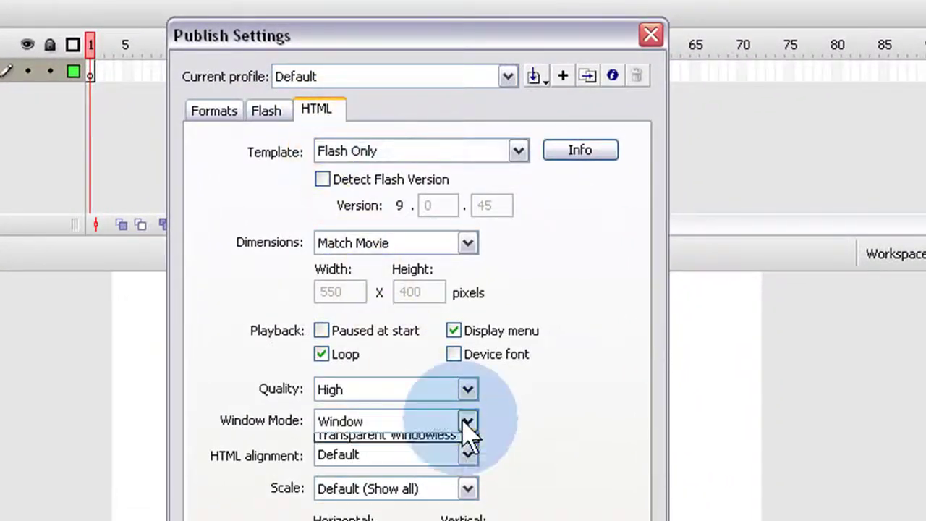
click(386, 477)
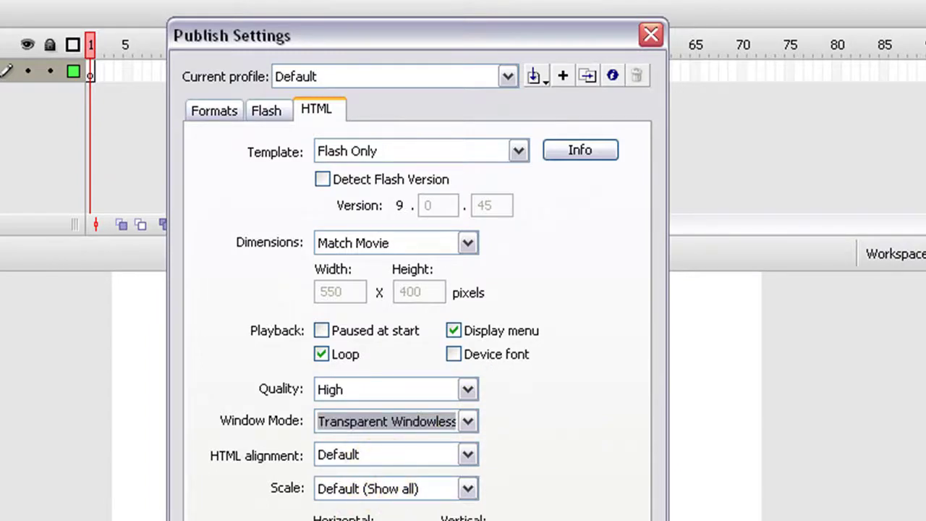
key(Return)
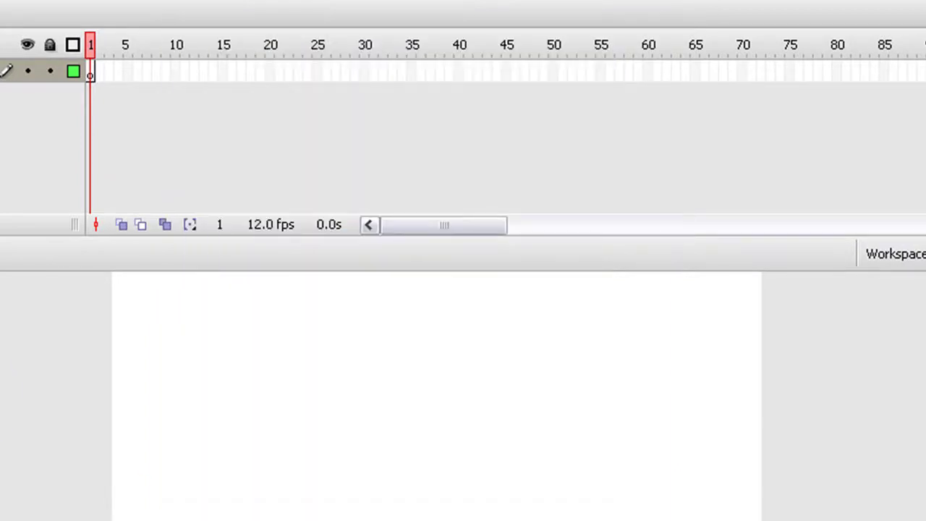
Change the stage size to 950 x 800 pixels in Document Properties.
click(16, 479)
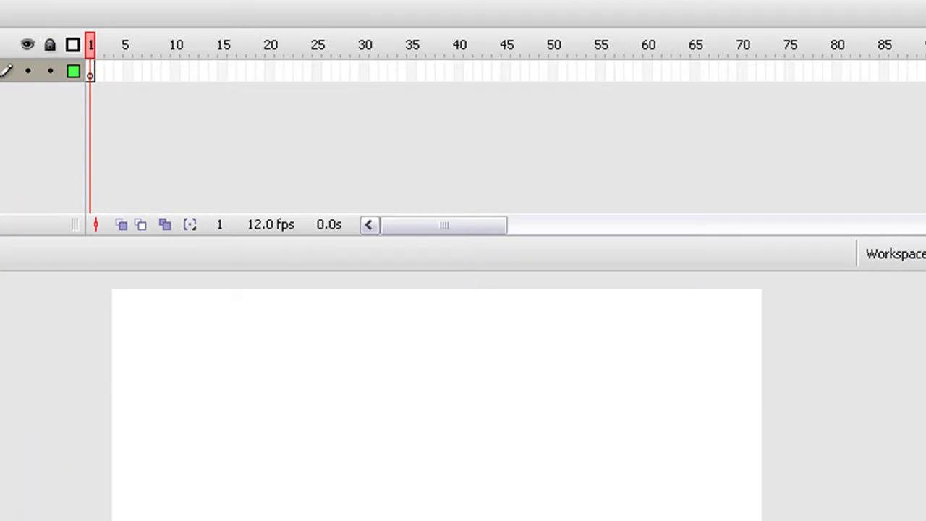
key(ctrl+j)
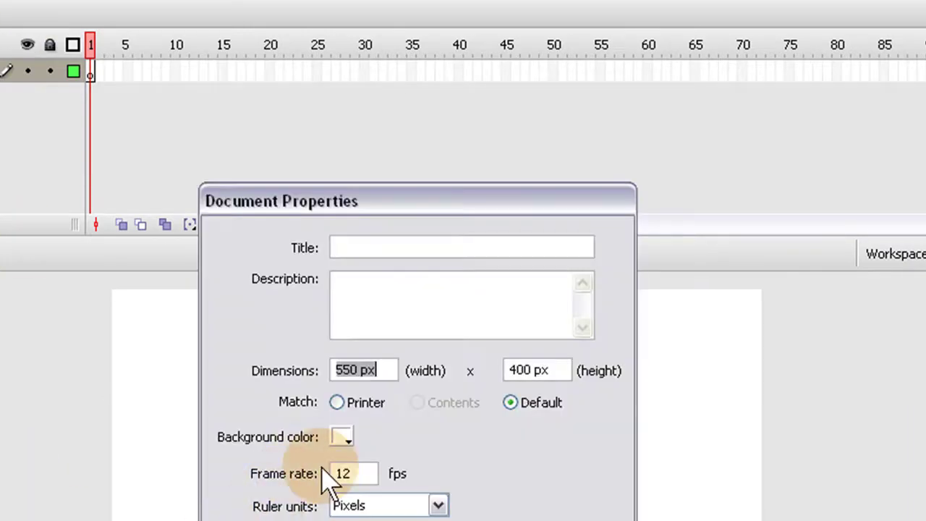
double_click(356, 369)
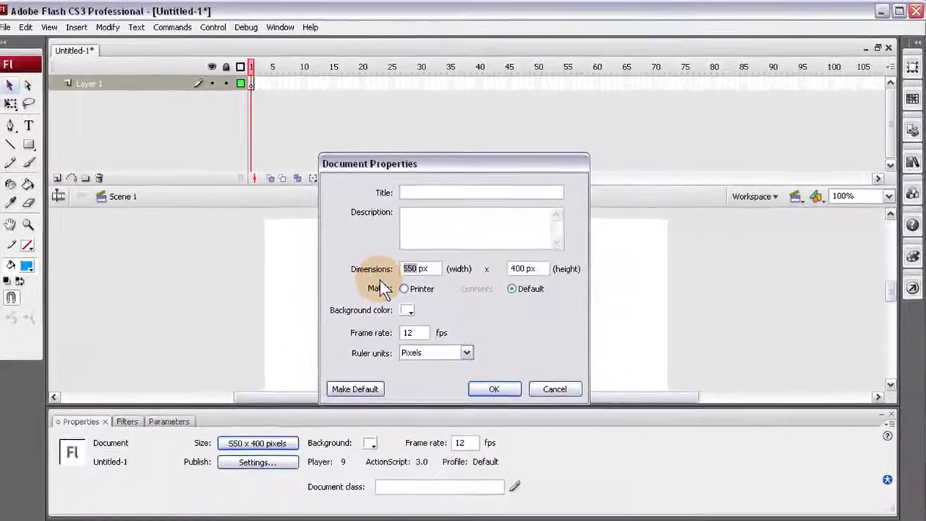
double_click(524, 266)
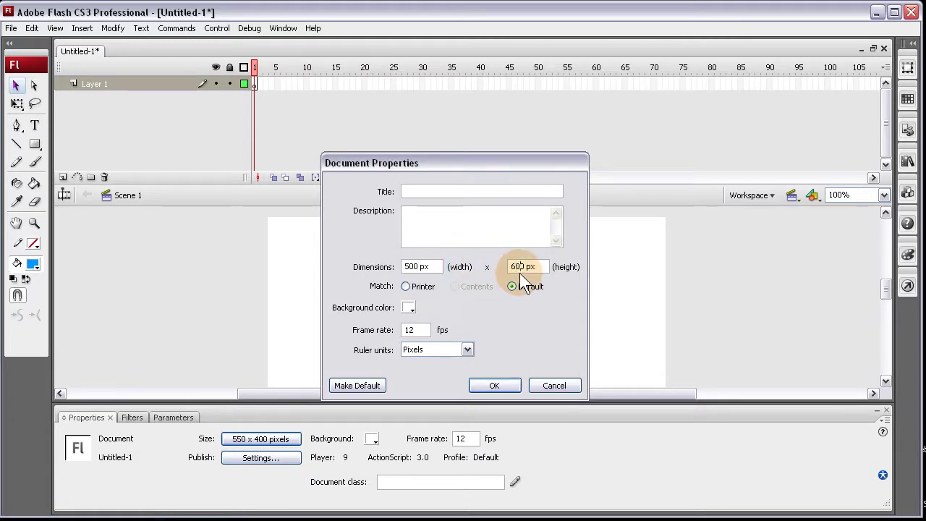
text(600)
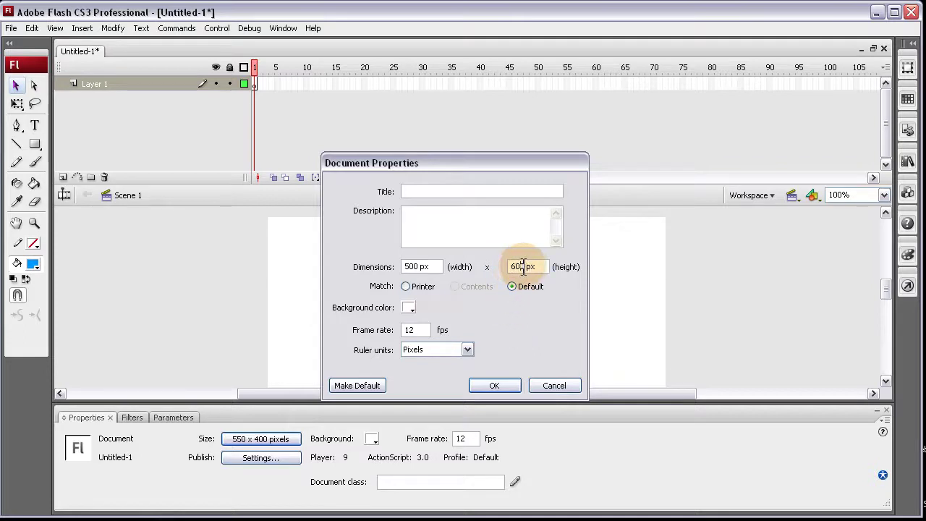
text(500)
text(800)
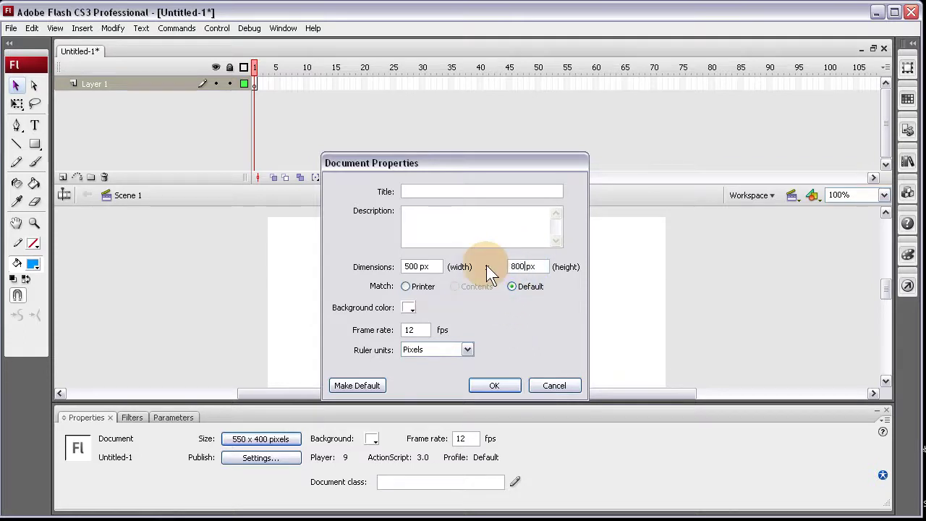
click(417, 267)
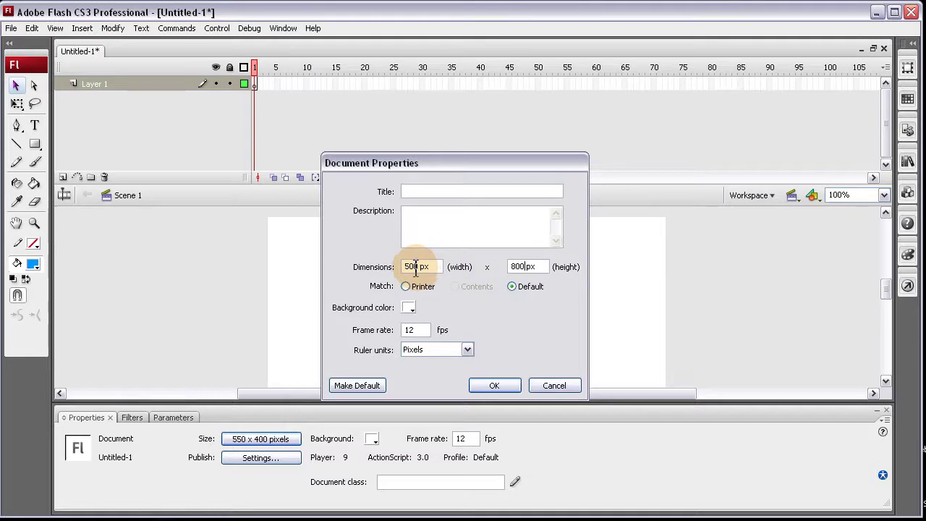
click(521, 266)
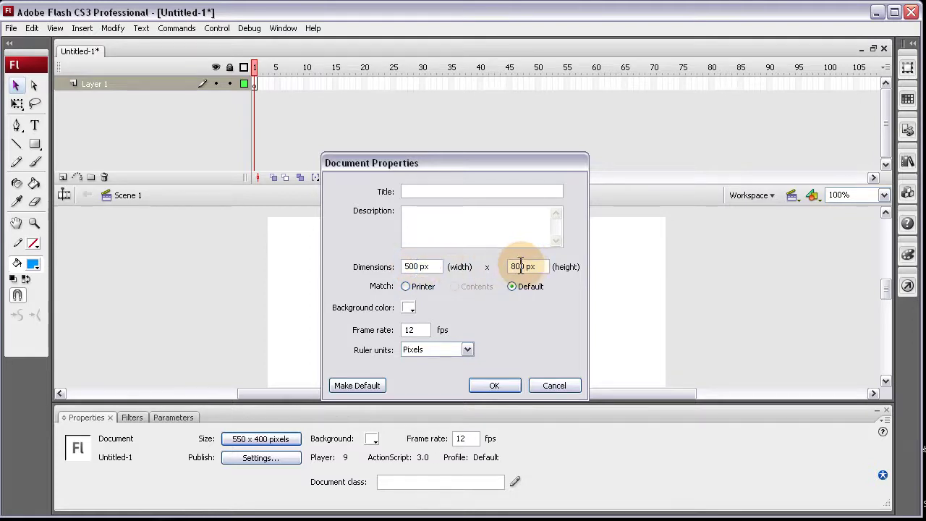
drag(419, 266, 380, 274)
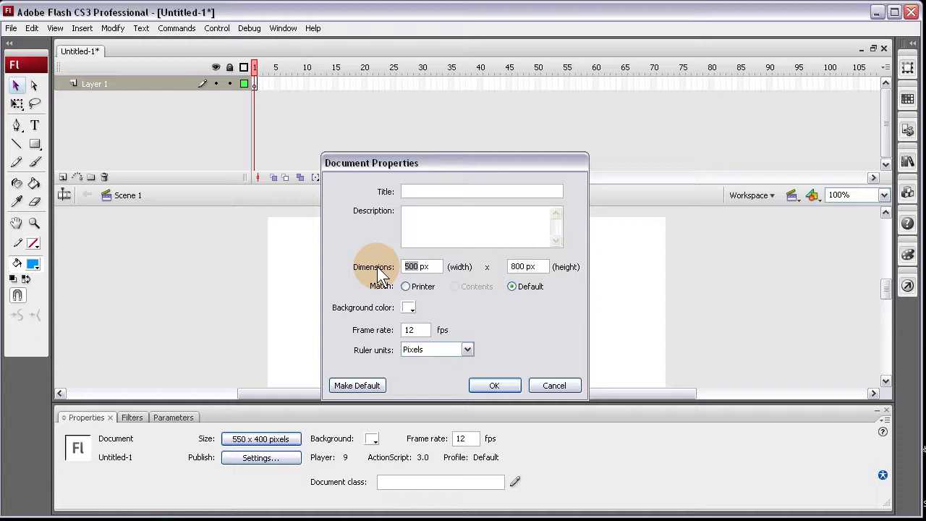
click(495, 385)
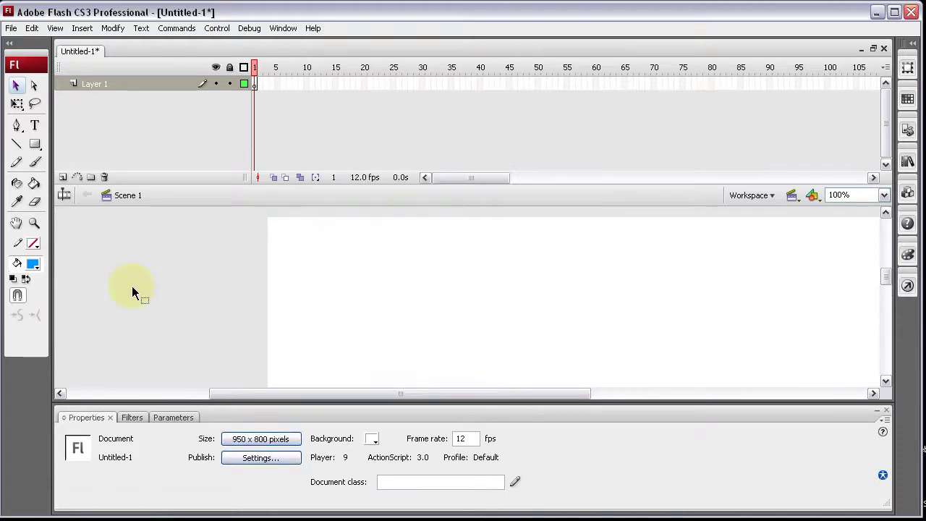
drag(338, 393, 403, 401)
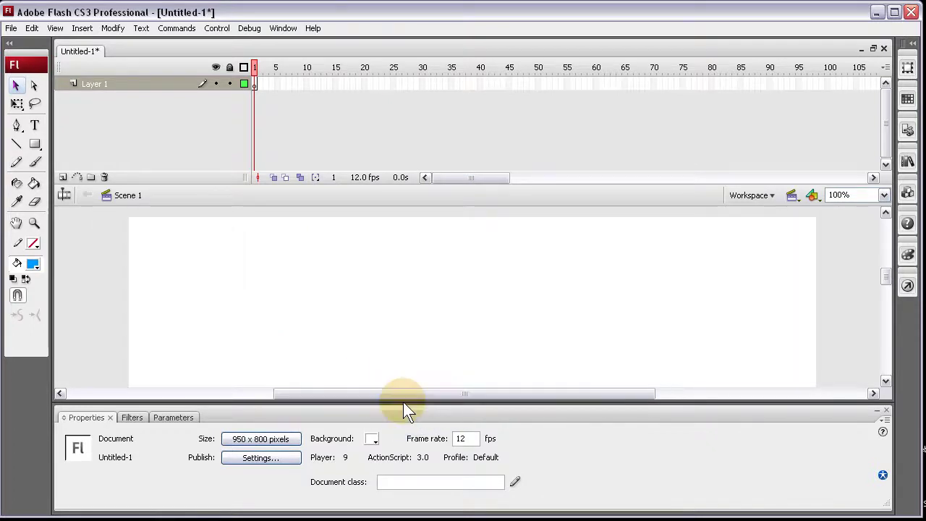
click(484, 289)
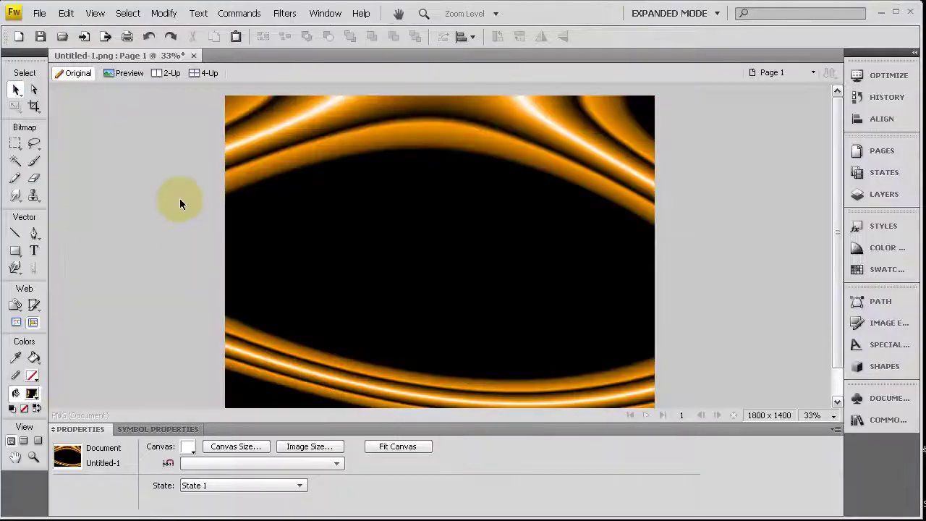
Select the orange-swirl background rectangle and zoom the canvas to 100%, then 50%.
click(274, 139)
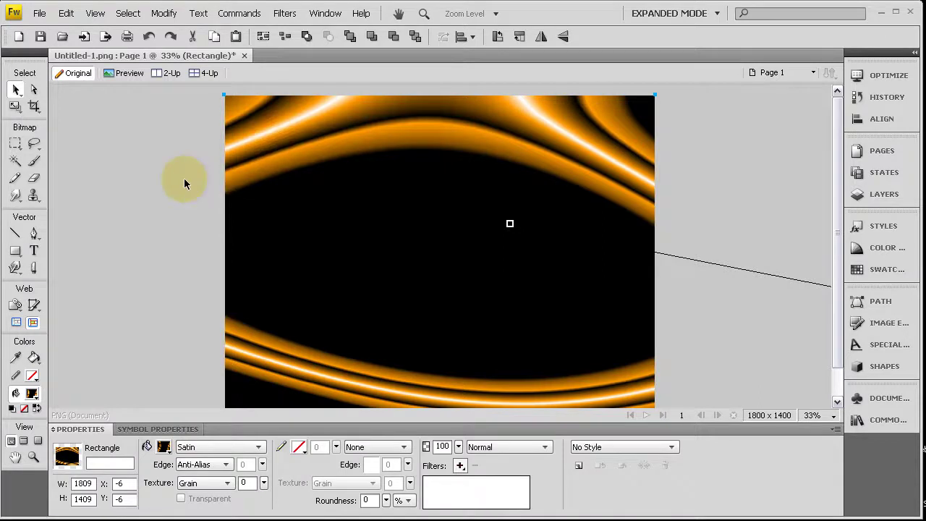
click(113, 180)
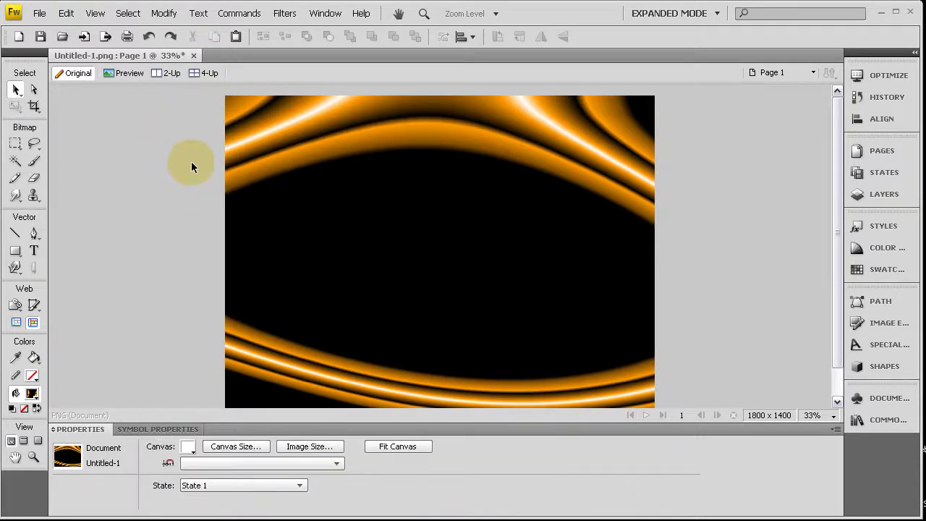
click(405, 173)
key(ctrl+1)
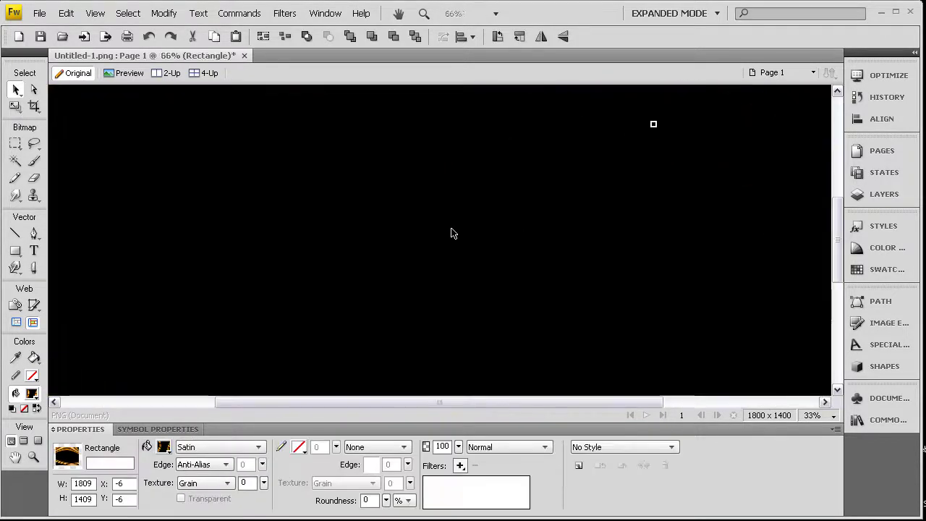
scroll(469, 241, up, 5)
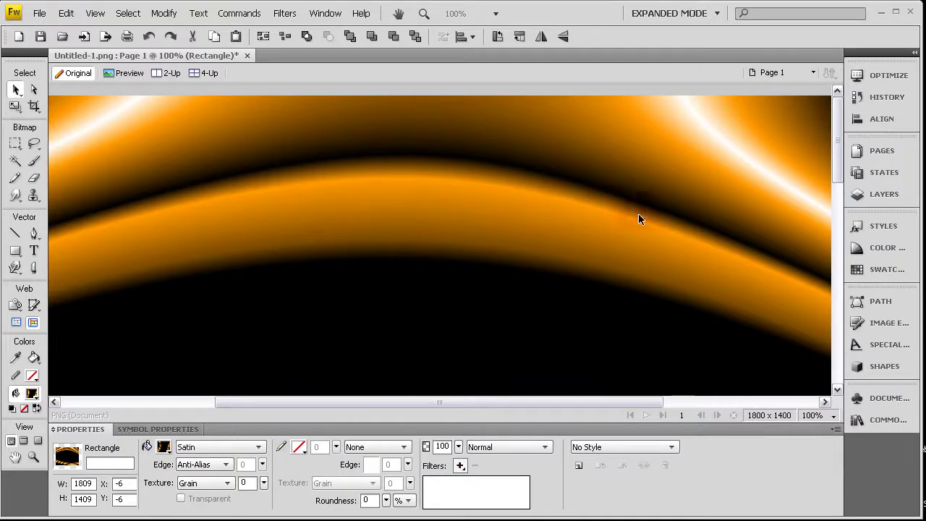
key(ctrl+5)
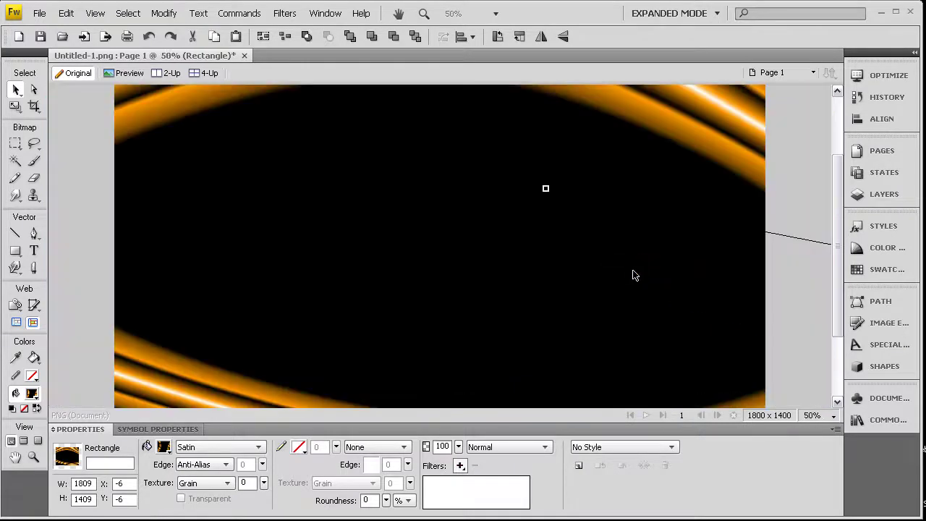
scroll(550, 305, up, 3)
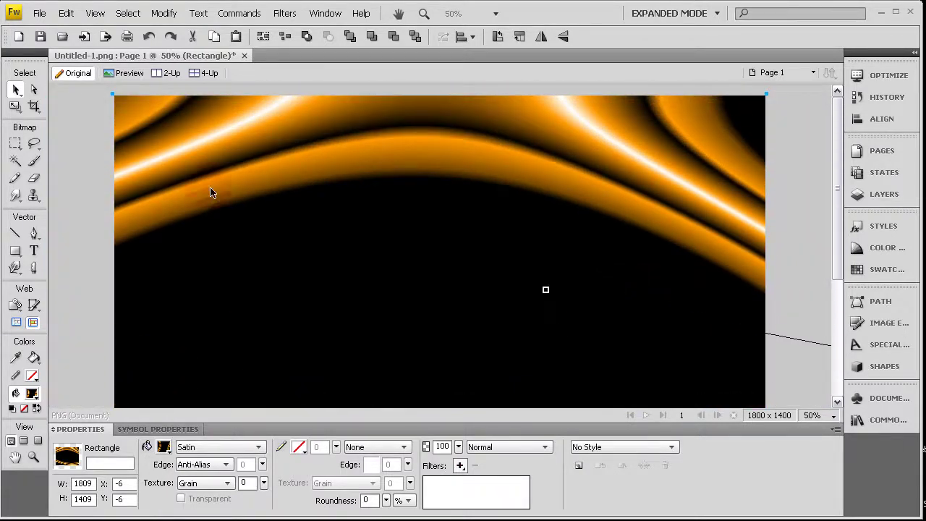
Save the background to the Desktop as JPEG myBG.jpg and minimize Fireworks.
click(40, 14)
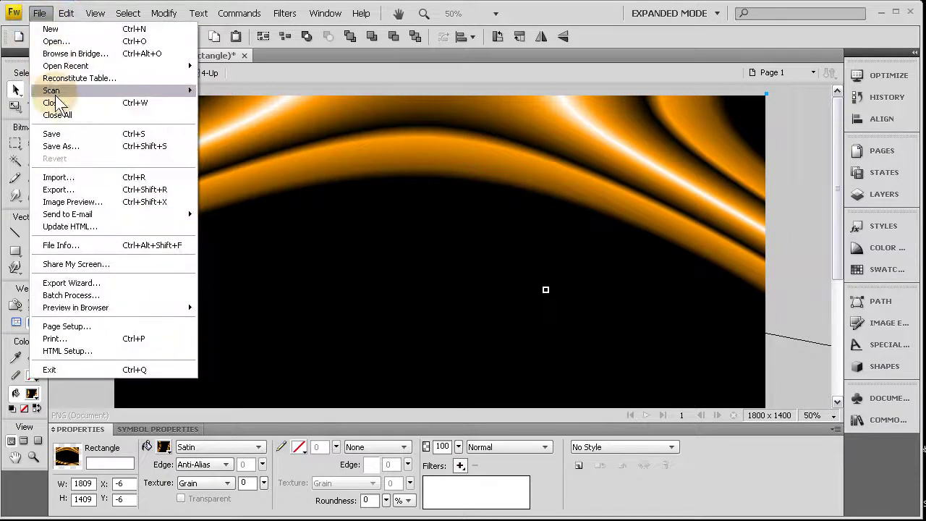
click(66, 146)
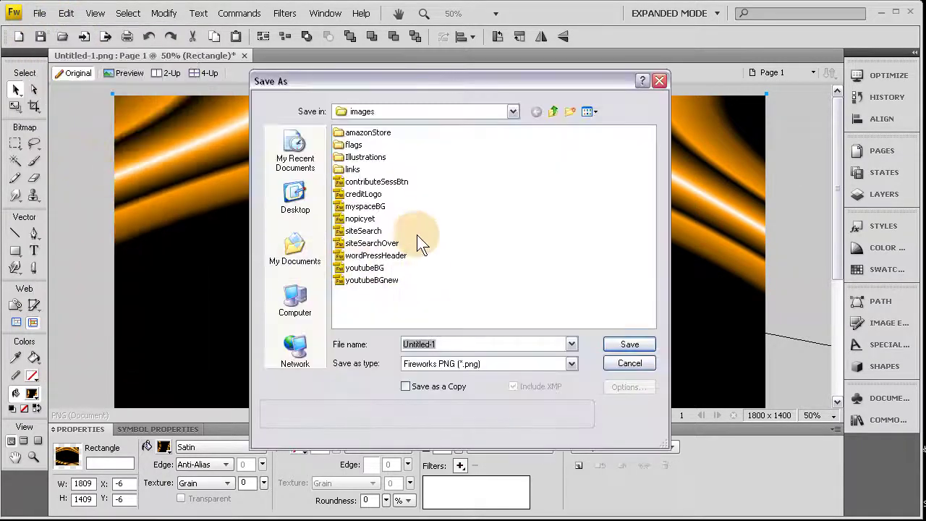
click(547, 364)
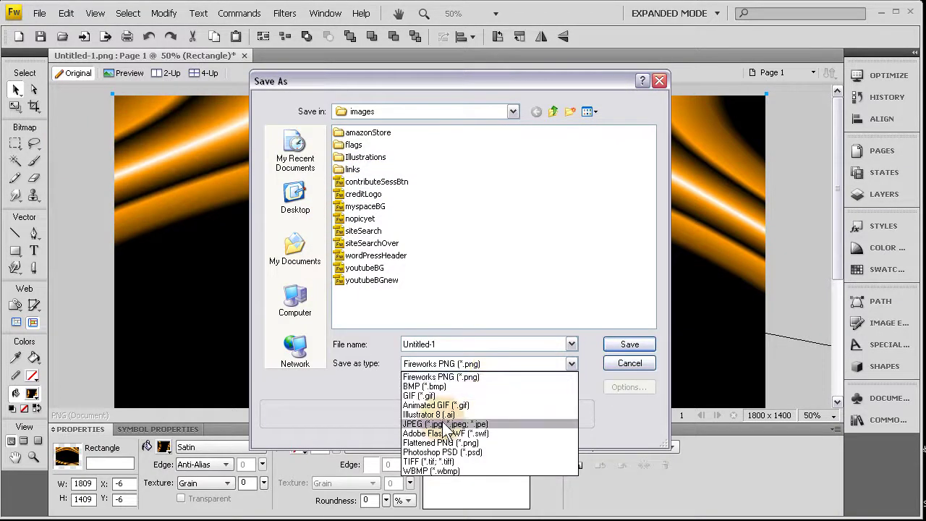
click(471, 421)
click(296, 197)
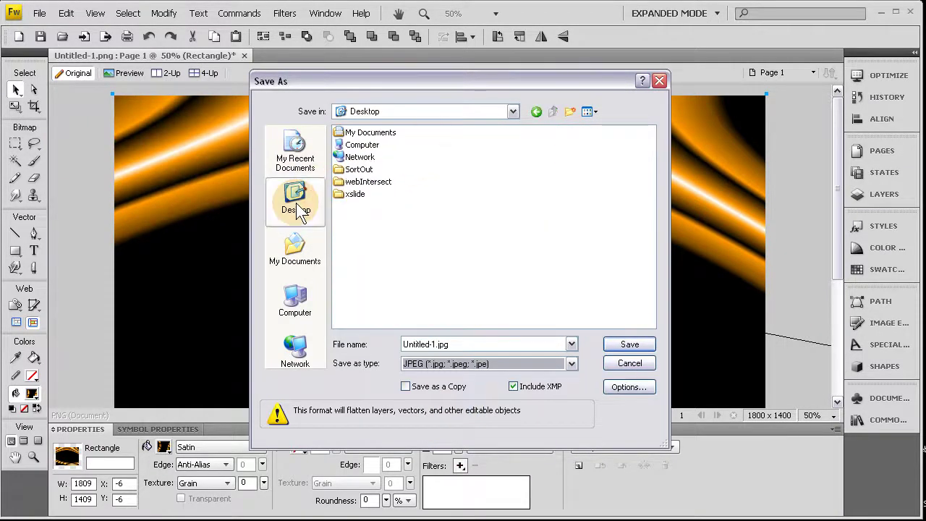
double_click(436, 343)
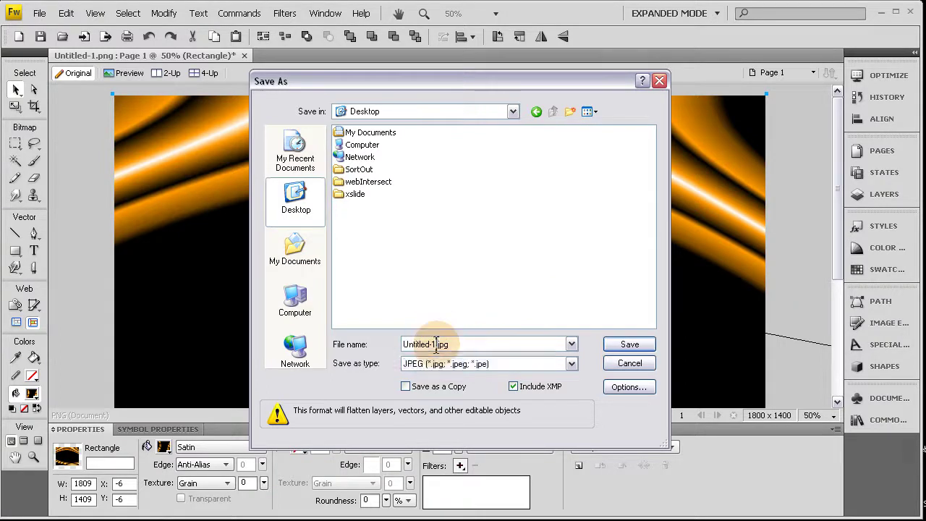
text(my)
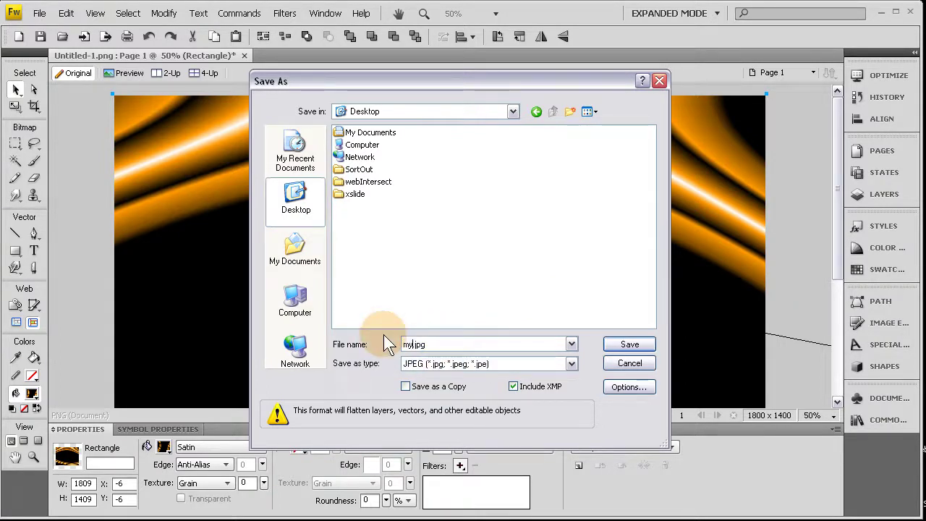
text(Gb)
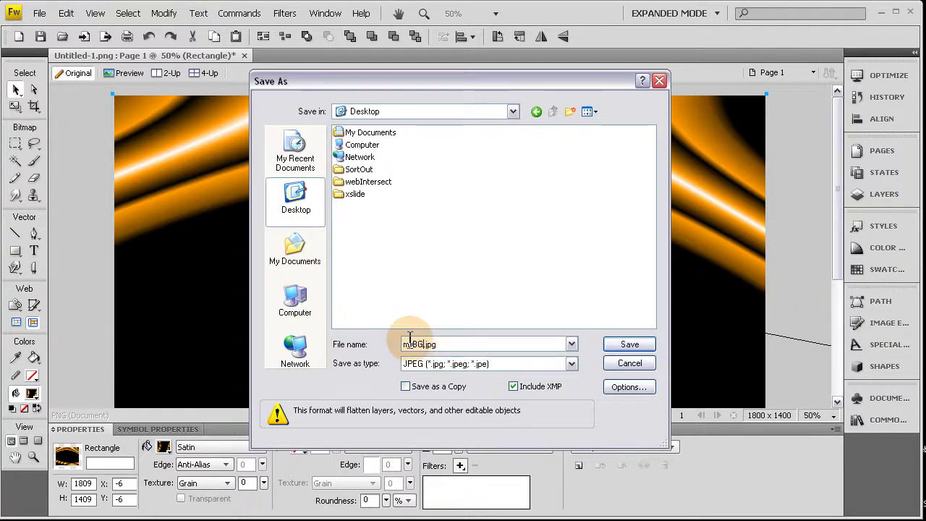
click(645, 345)
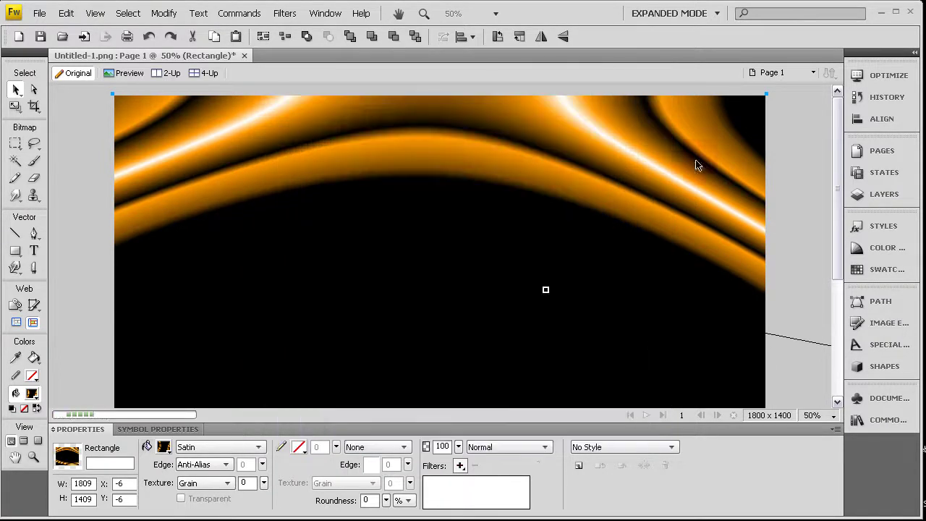
click(881, 13)
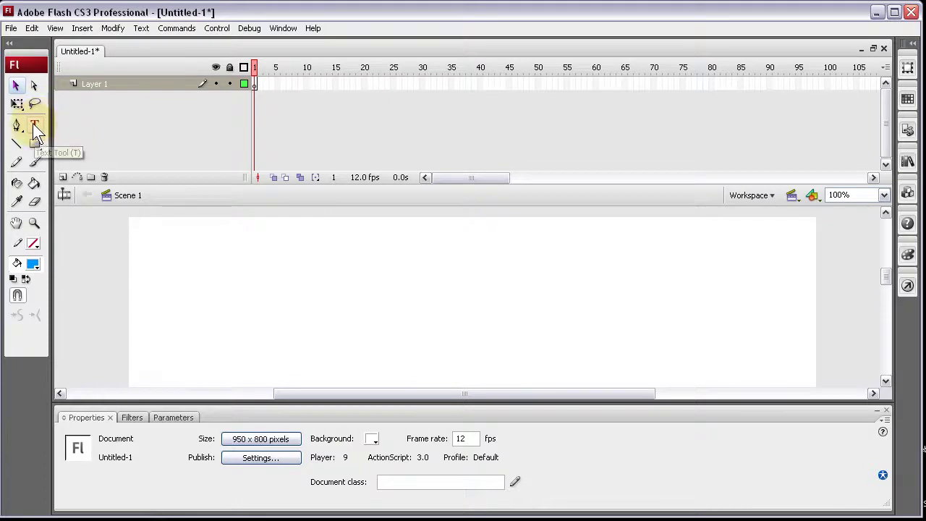
Open the Buttons common library and expand the 'buttons rect bevel' folder.
click(283, 28)
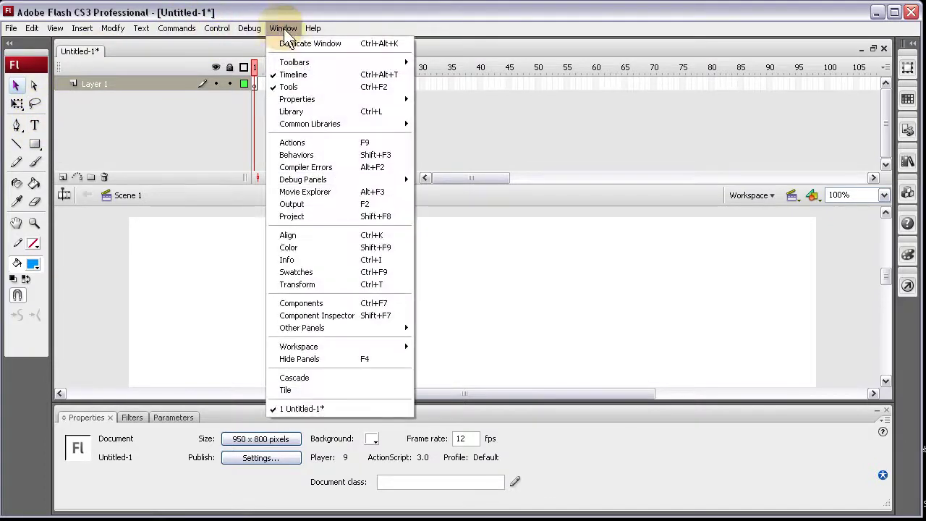
mouse_move(376, 126)
click(437, 124)
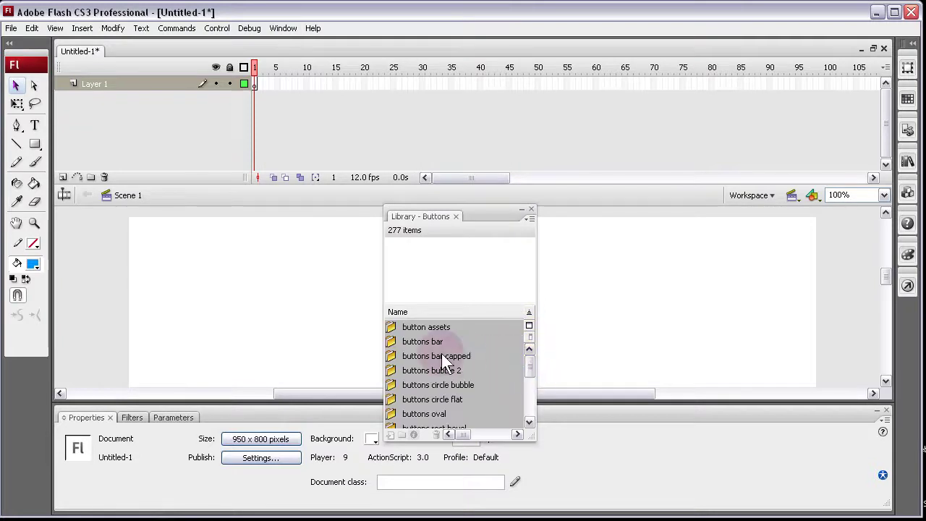
scroll(421, 372, down, 1)
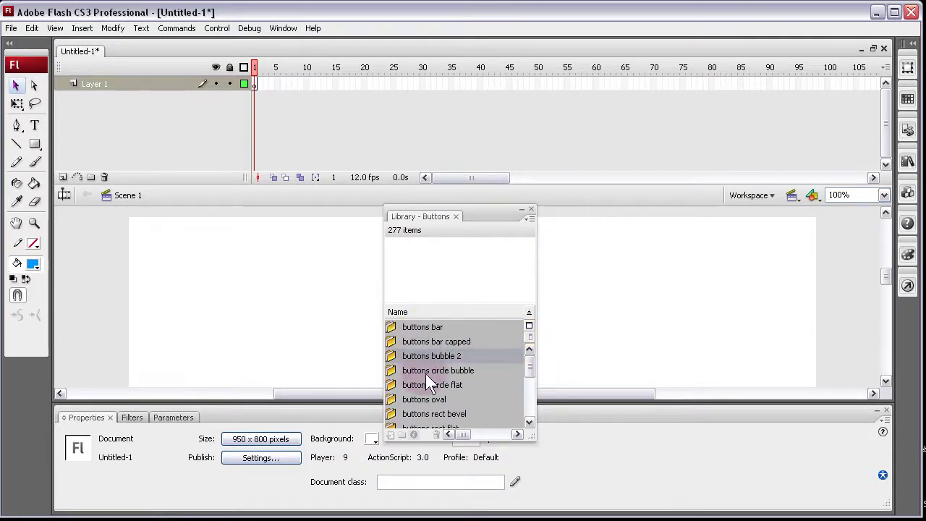
scroll(420, 373, down, 1)
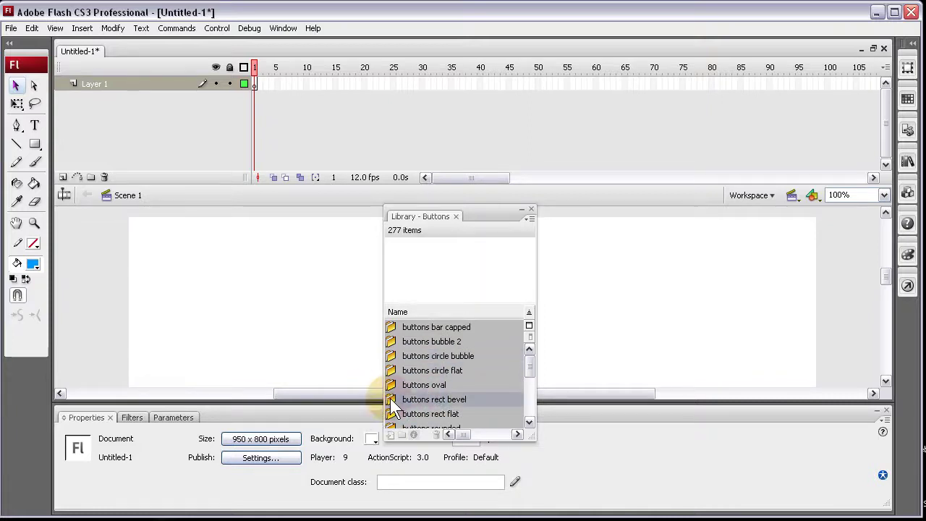
double_click(390, 398)
Place the 'rect bevel gold' button at the stage's top-left and close the library.
click(423, 414)
scroll(432, 416, down, 1)
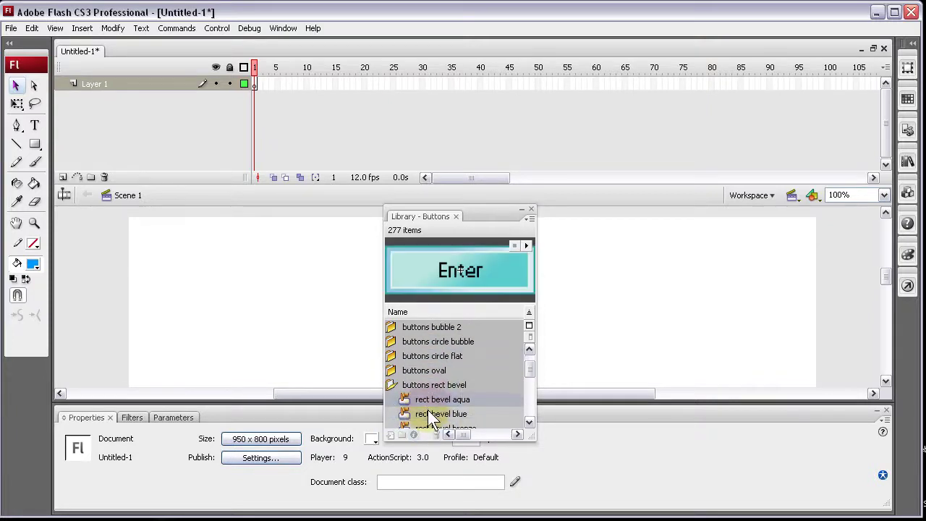
click(431, 416)
scroll(432, 424, down, 1)
click(434, 426)
scroll(435, 428, down, 1)
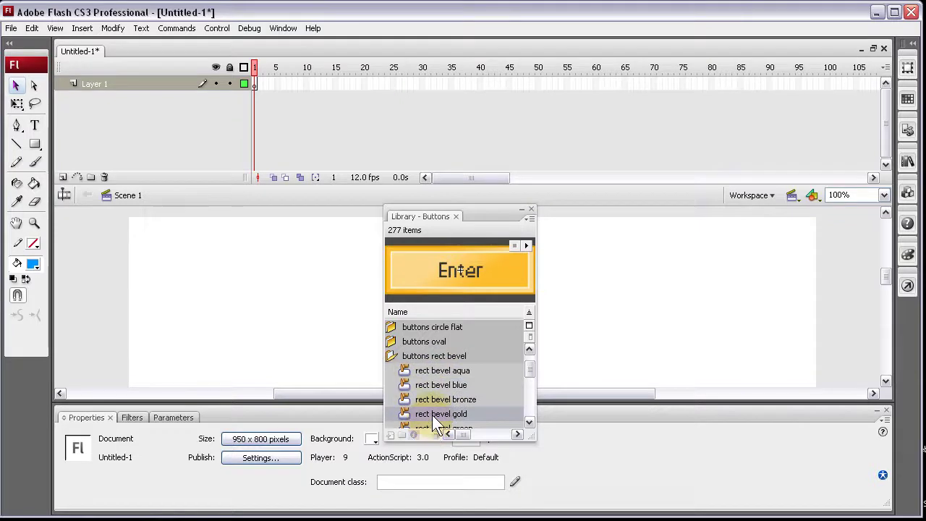
drag(430, 415, 191, 254)
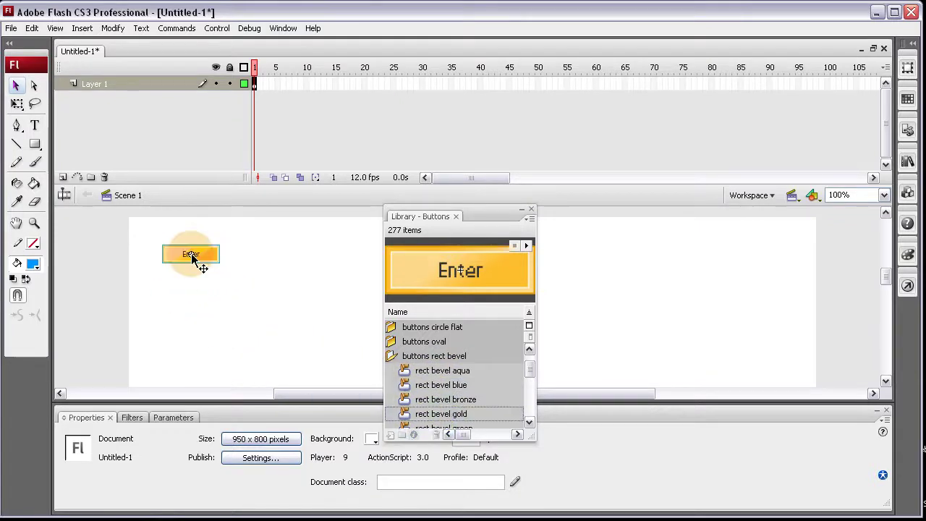
click(315, 335)
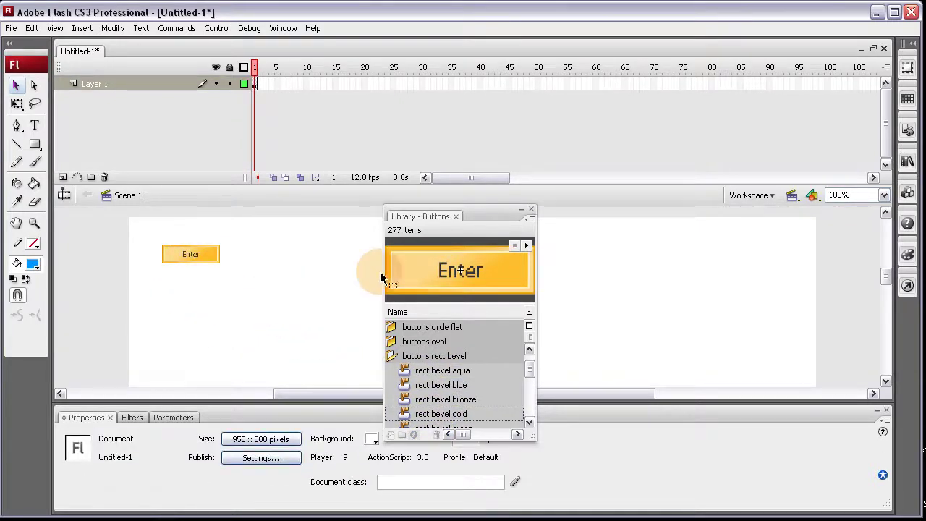
click(530, 210)
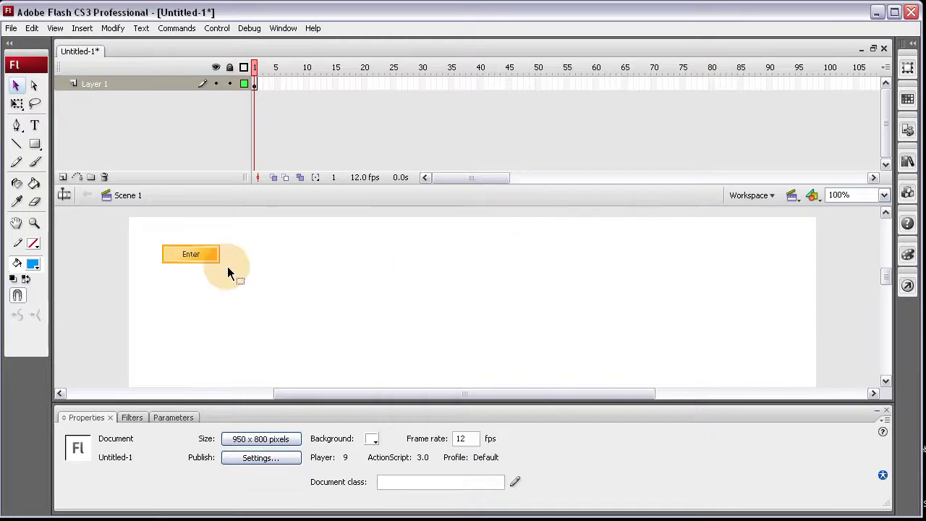
click(214, 258)
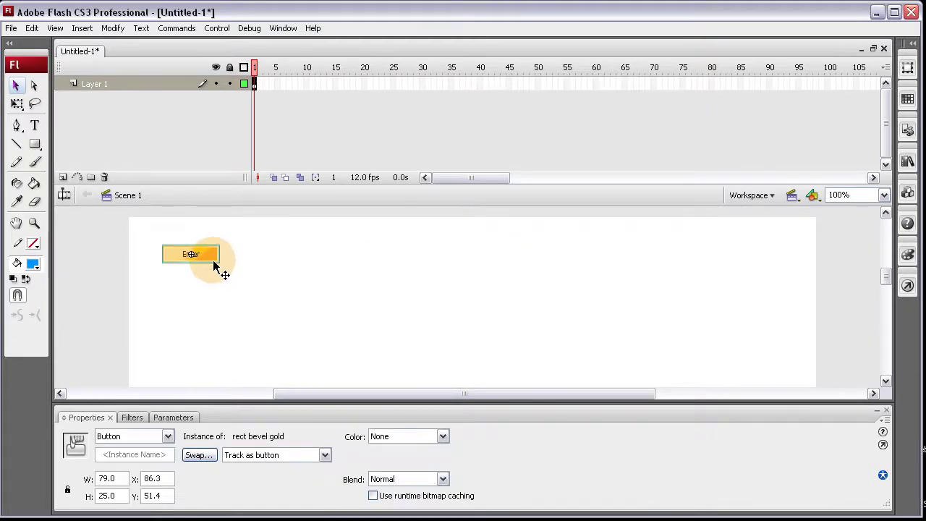
Delete the text layer inside the 'rect bevel gold' symbol and return to Scene 1.
double_click(213, 265)
click(207, 264)
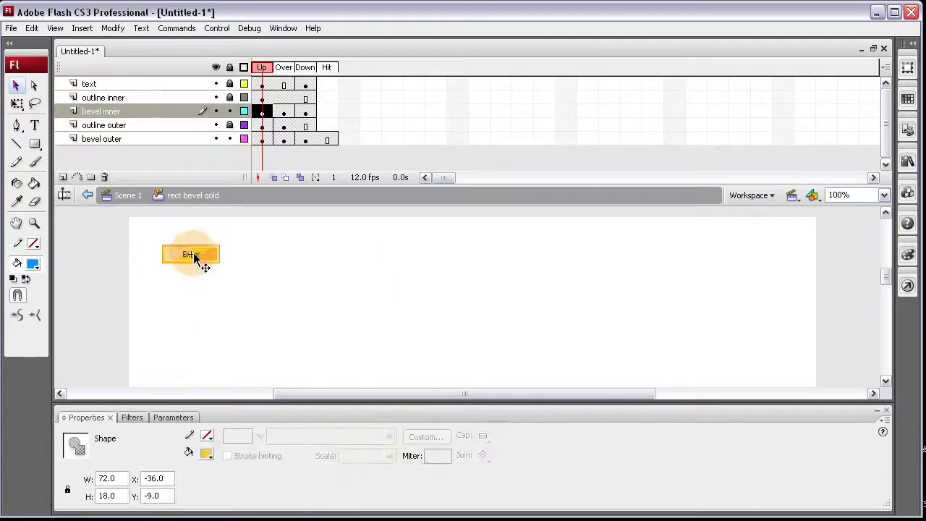
click(230, 67)
click(249, 292)
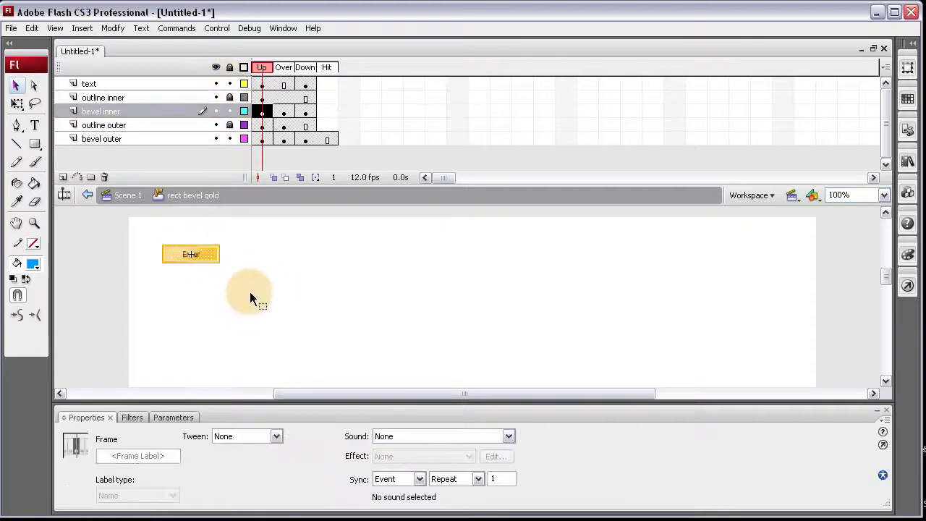
right_click(196, 82)
click(232, 146)
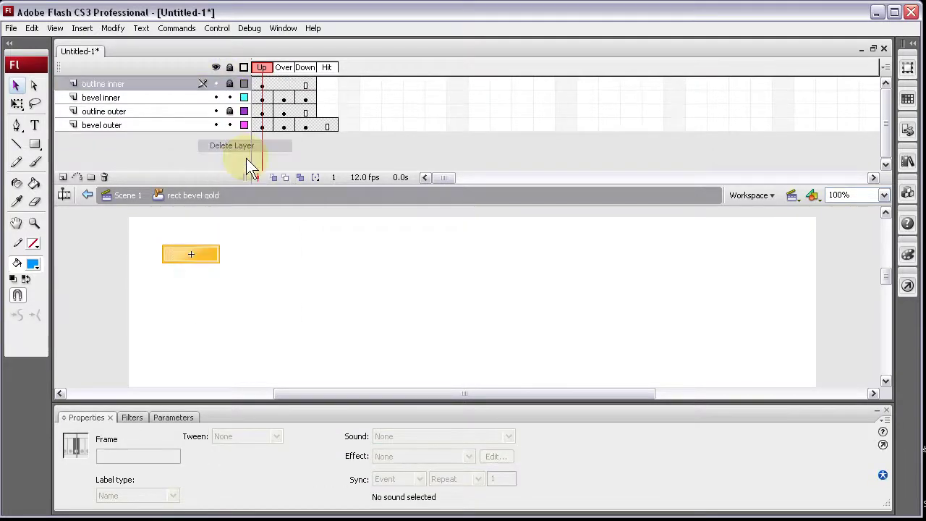
double_click(113, 279)
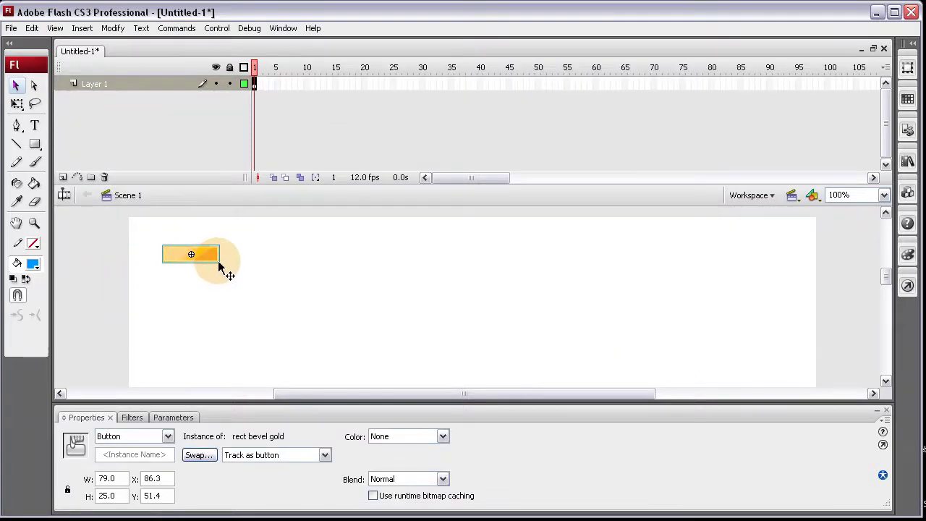
Copy and paste the gold button, positioning two buttons on the stage.
key(ctrl+c)
key(ctrl+v)
drag(440, 303, 293, 289)
drag(215, 258, 241, 300)
drag(301, 287, 356, 296)
Paste three more copies to form a row of five gold buttons, then open Save As.
key(ctrl+v)
drag(439, 297, 610, 276)
key(ctrl+v)
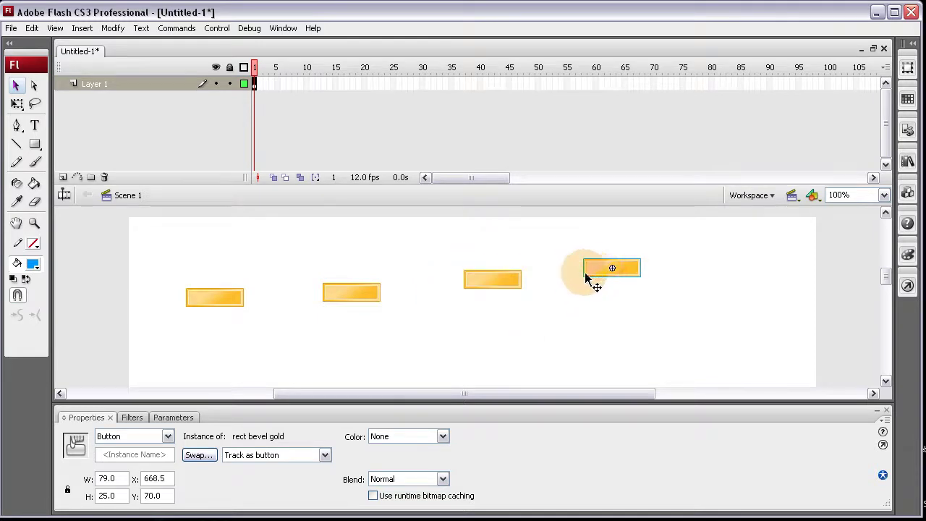
key(ctrl+v)
drag(452, 297, 714, 290)
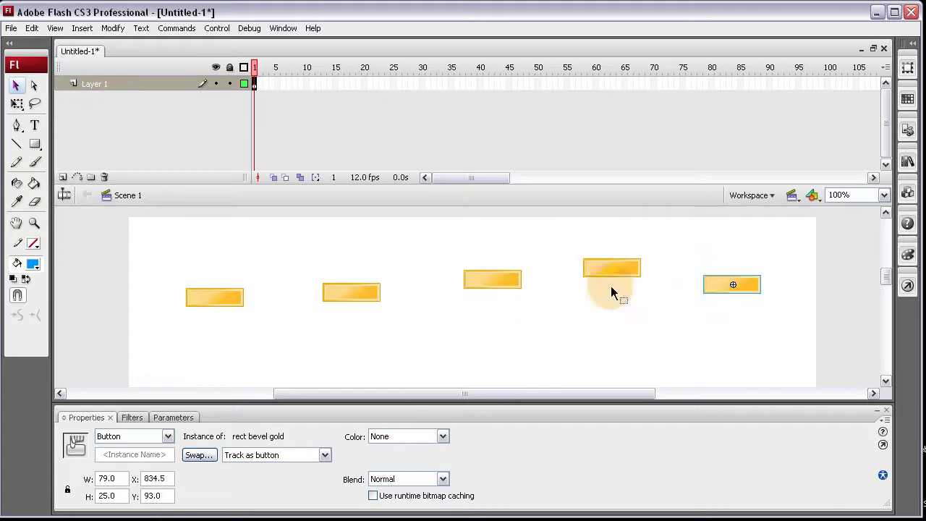
drag(499, 285, 346, 281)
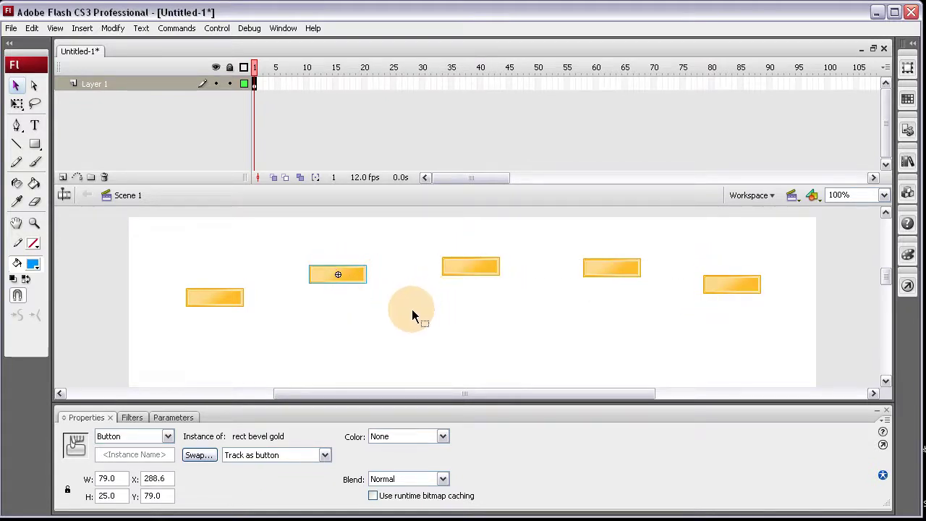
click(11, 28)
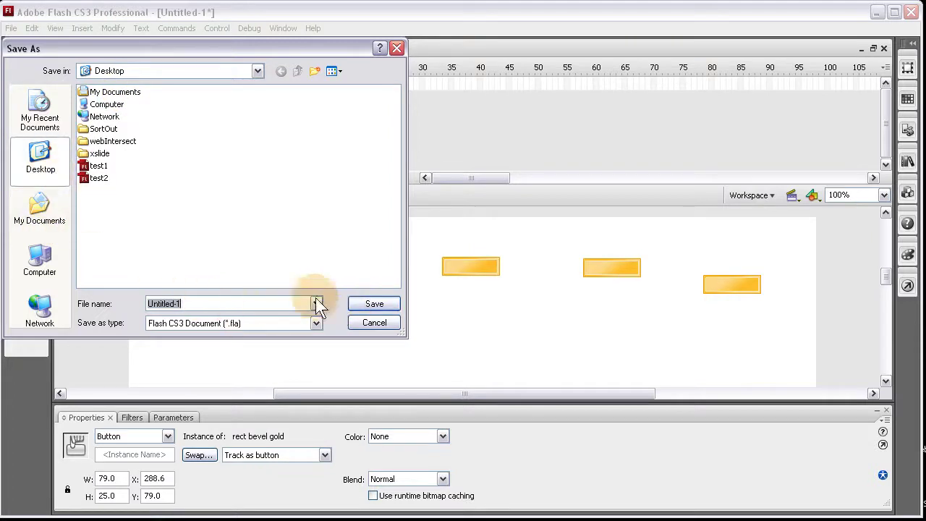
Save the movie to the Desktop under the name noBG.
click(260, 304)
click(83, 305)
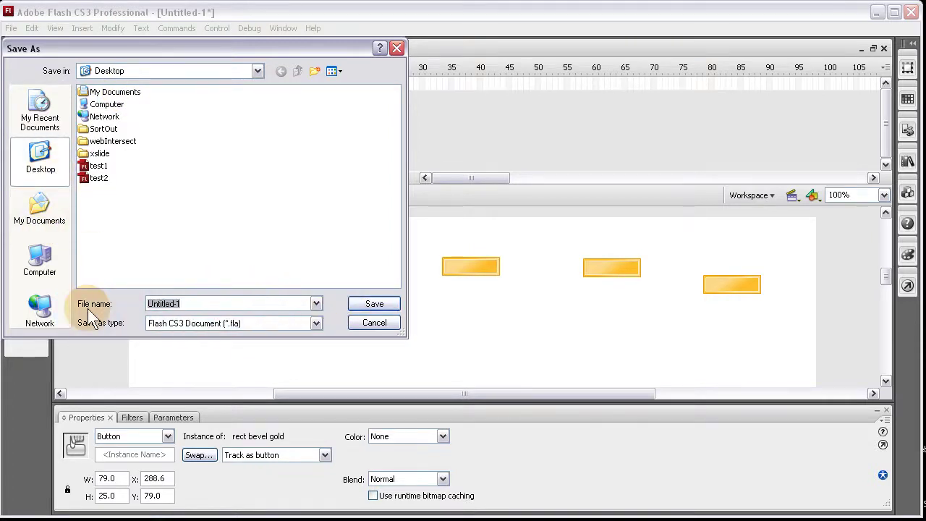
text(noBG)
click(363, 302)
click(424, 317)
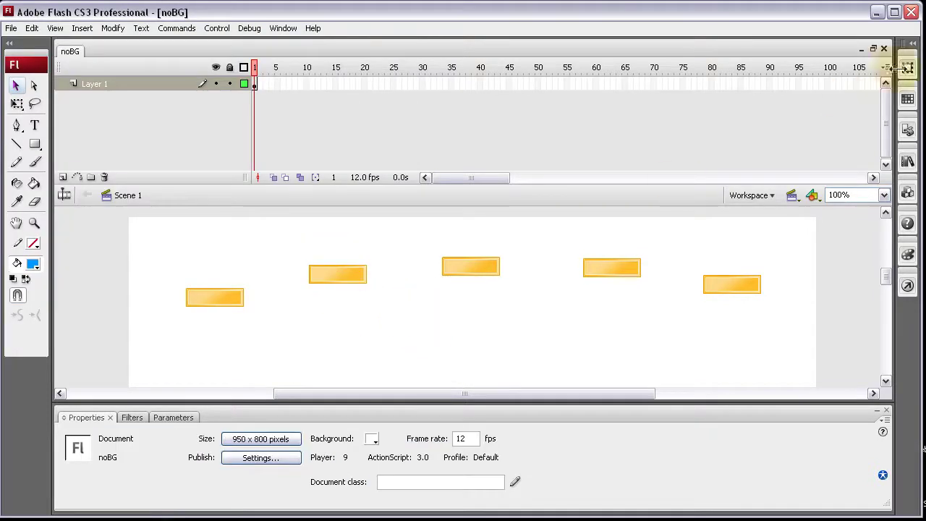
Publish and preview the noBG page in Internet Explorer, then open noBG.html in Dreamweaver 8.
key(shift+F12)
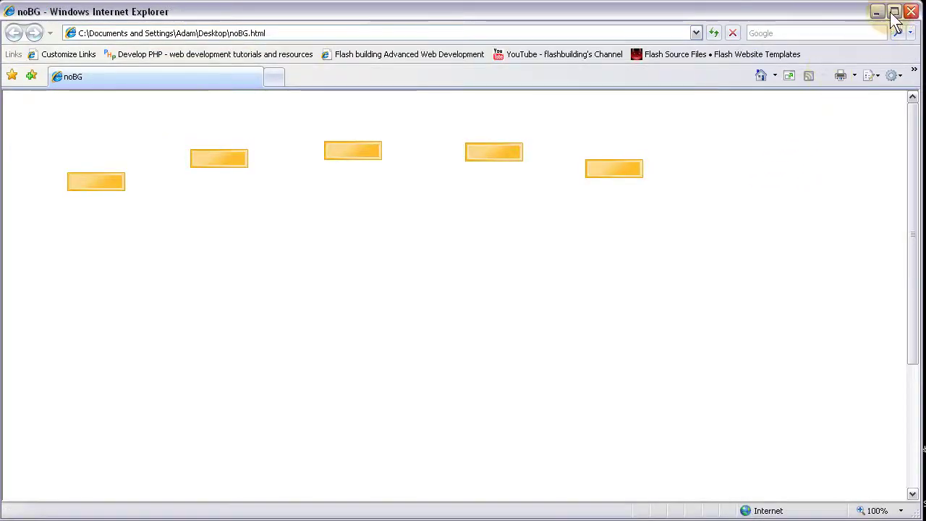
click(910, 12)
click(877, 10)
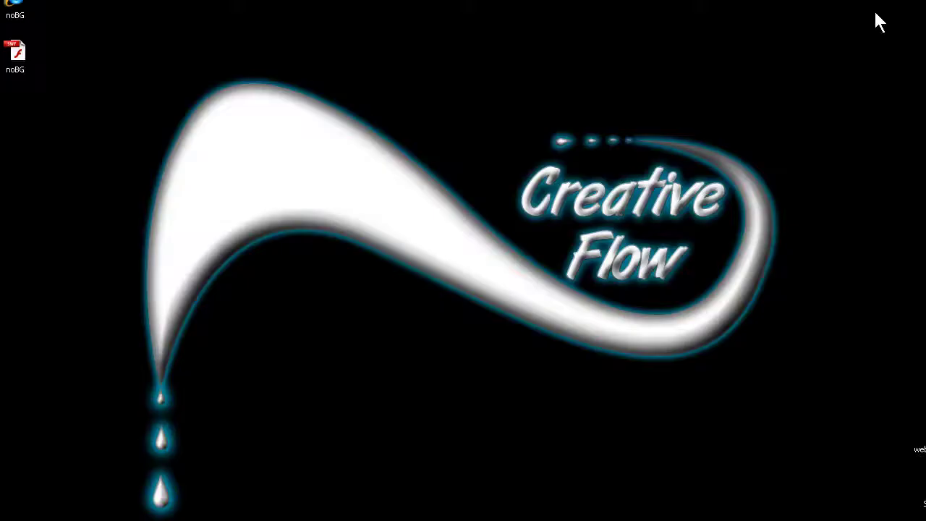
right_click(16, 5)
click(79, 34)
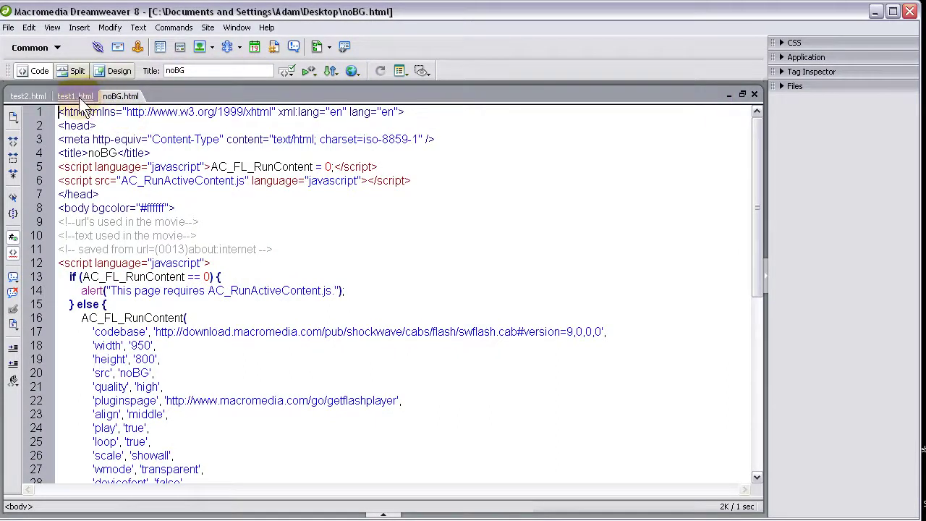
Switch noBG.html from Code view to Design view and expand the Properties panel.
click(508, 248)
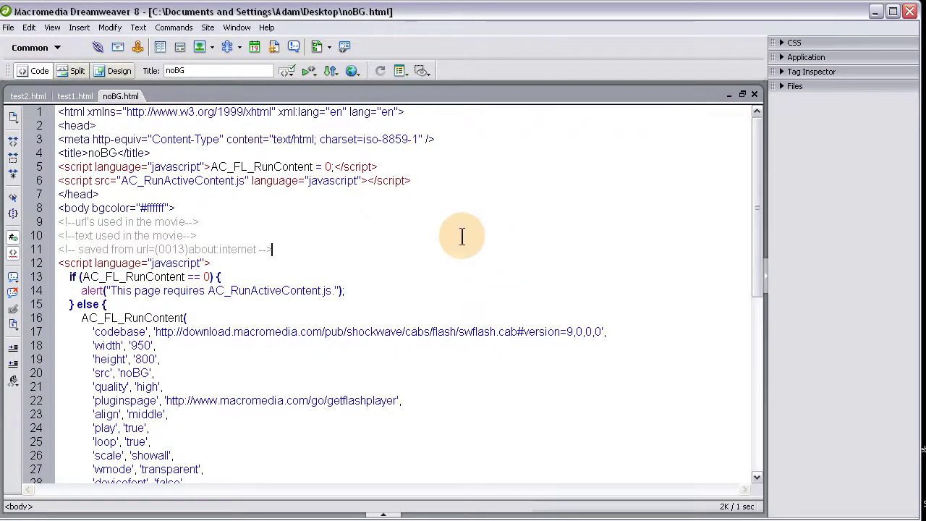
click(109, 70)
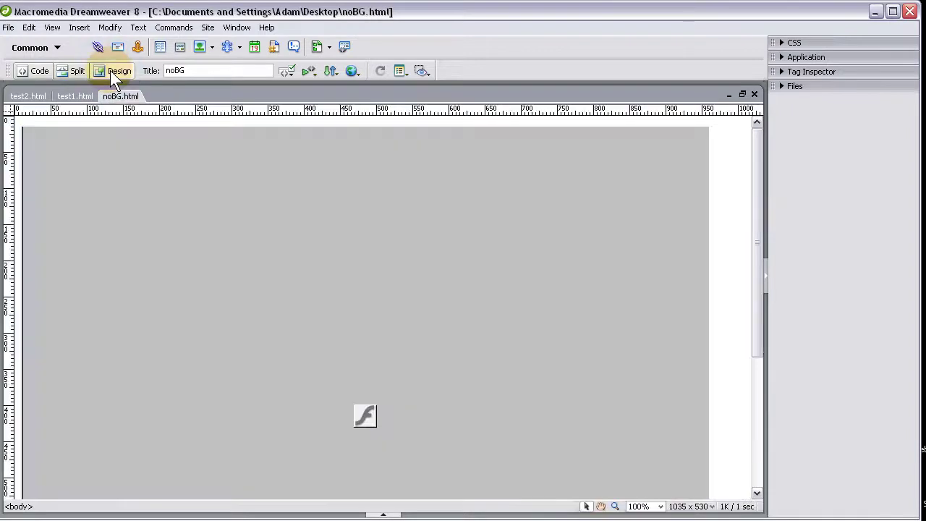
click(388, 516)
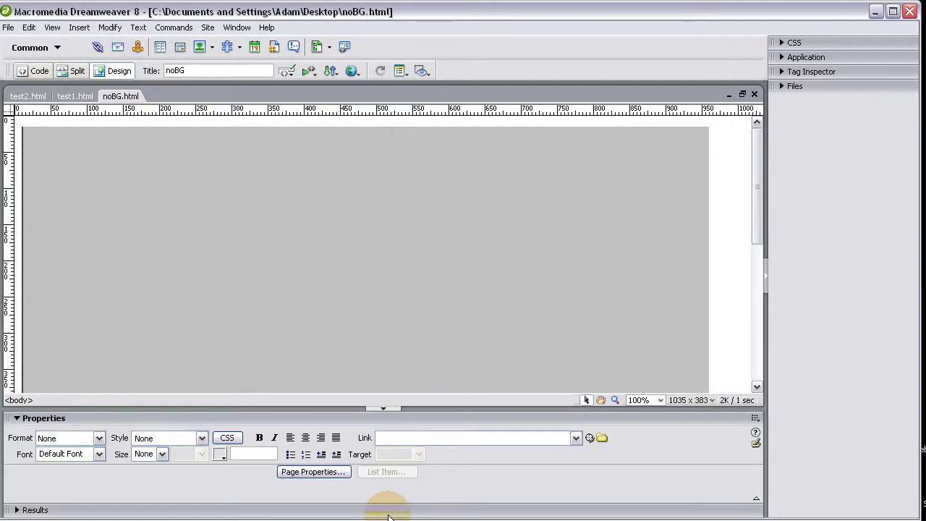
Set the page background image to myBG.jpg from the Desktop in Page Properties.
click(333, 472)
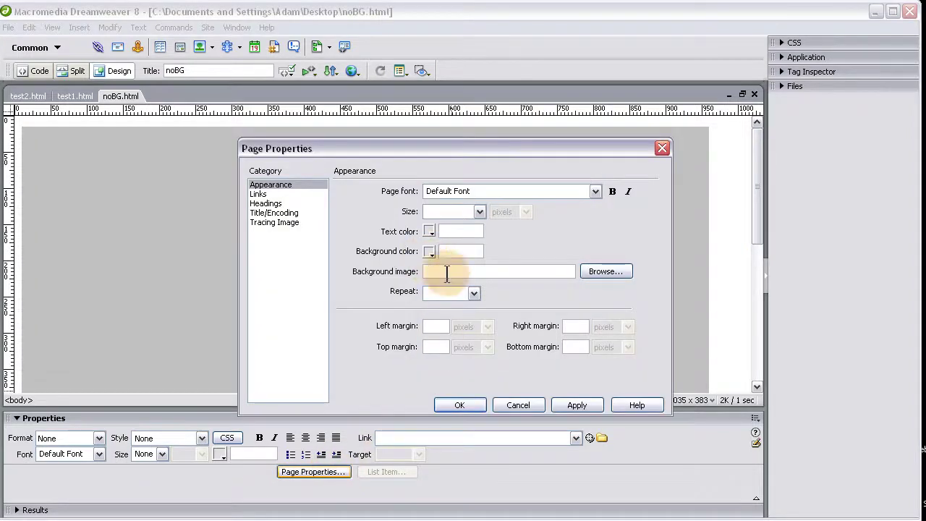
click(595, 272)
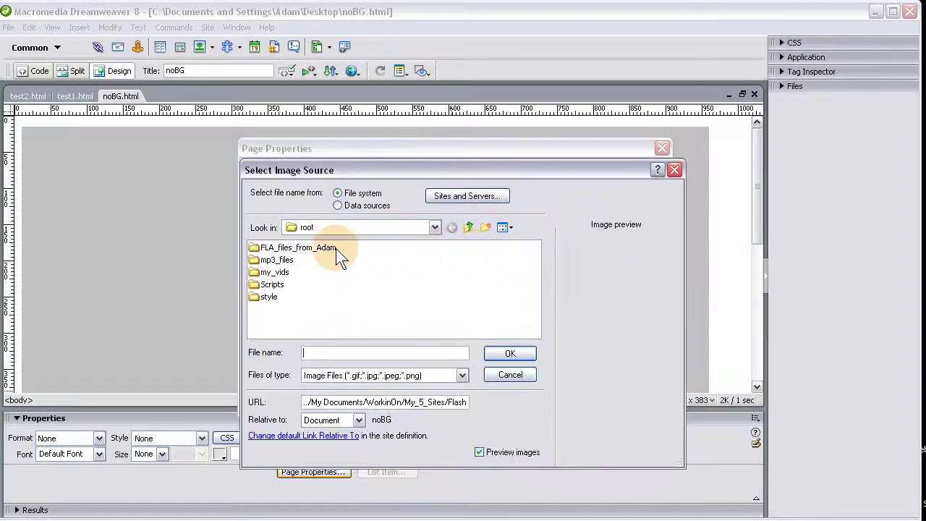
click(469, 230)
click(469, 230)
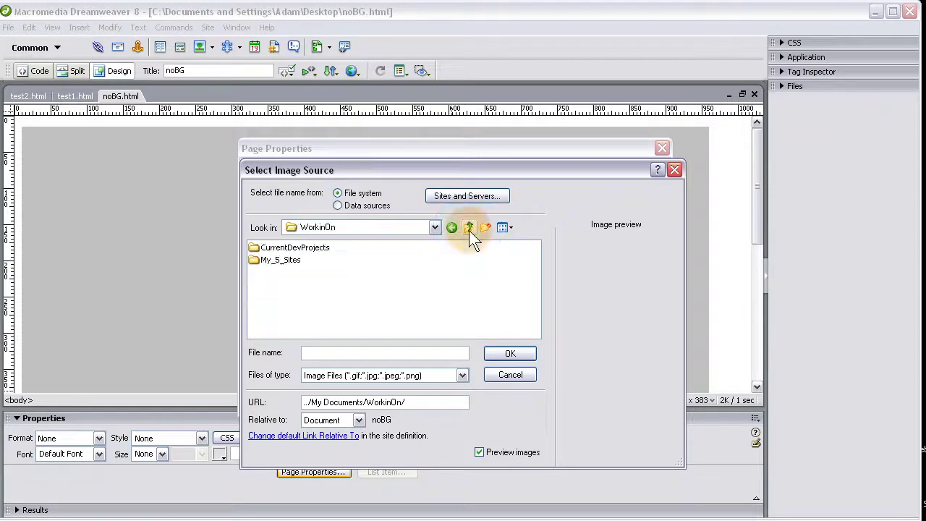
click(469, 230)
click(469, 230)
double_click(340, 248)
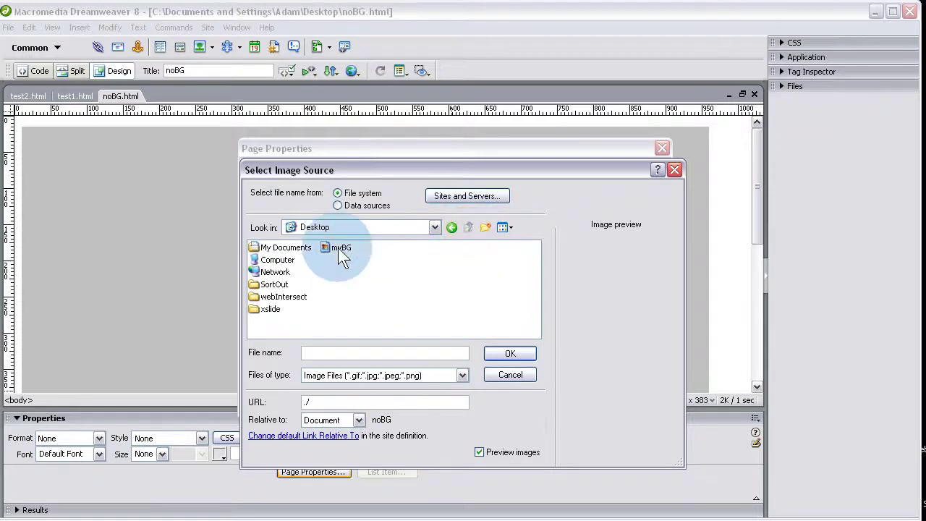
click(578, 405)
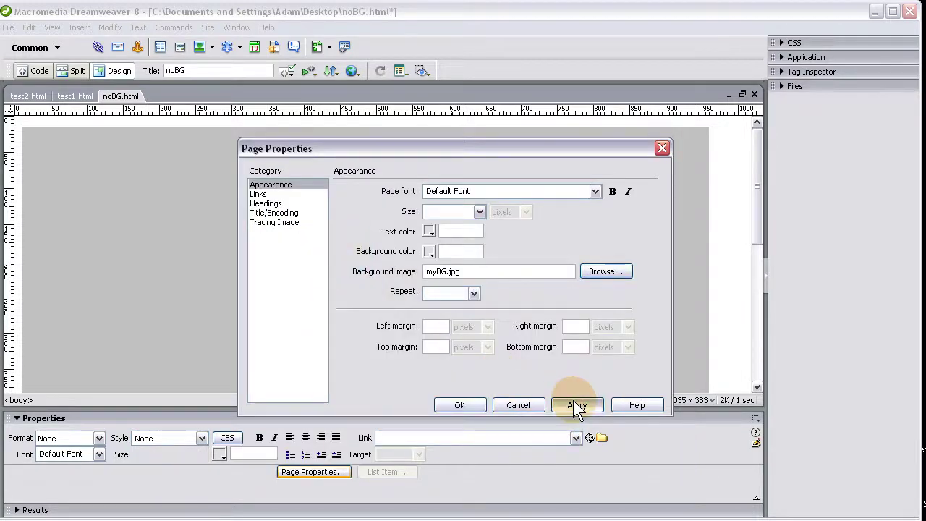
click(460, 406)
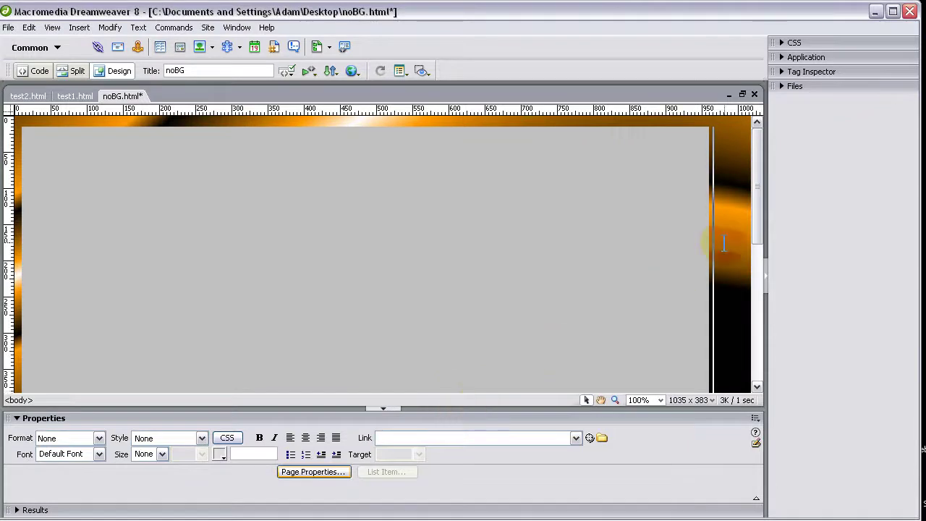
Centre the Flash movie on the page, save noBG.html, and preview it in the browser.
click(630, 243)
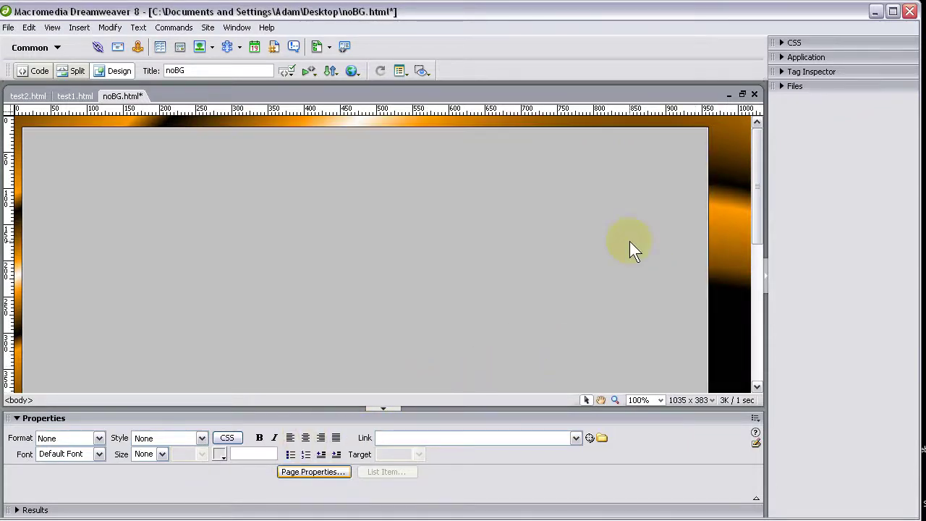
click(719, 178)
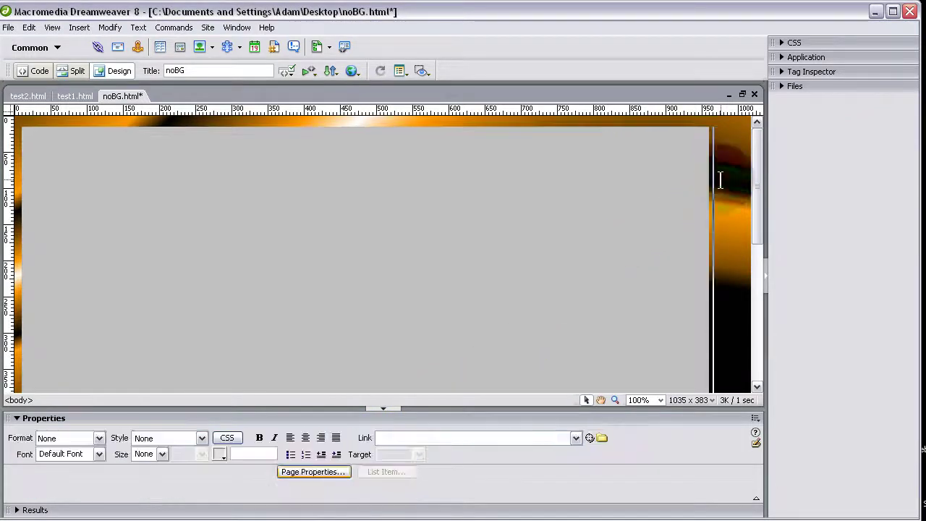
click(306, 438)
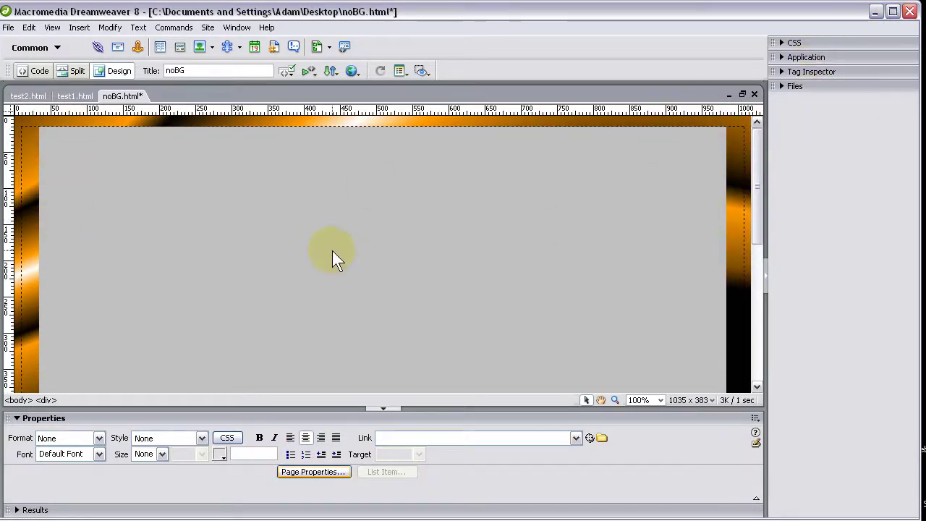
key(ctrl+s)
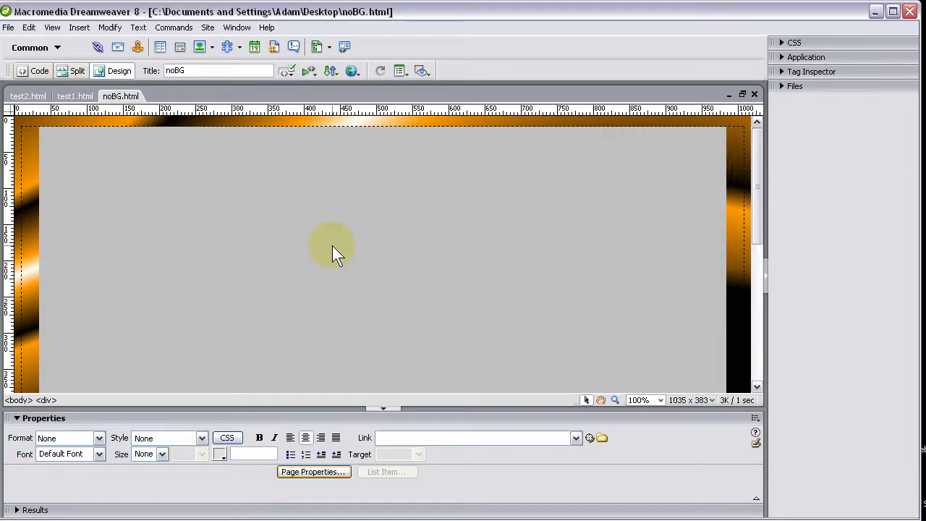
key(F12)
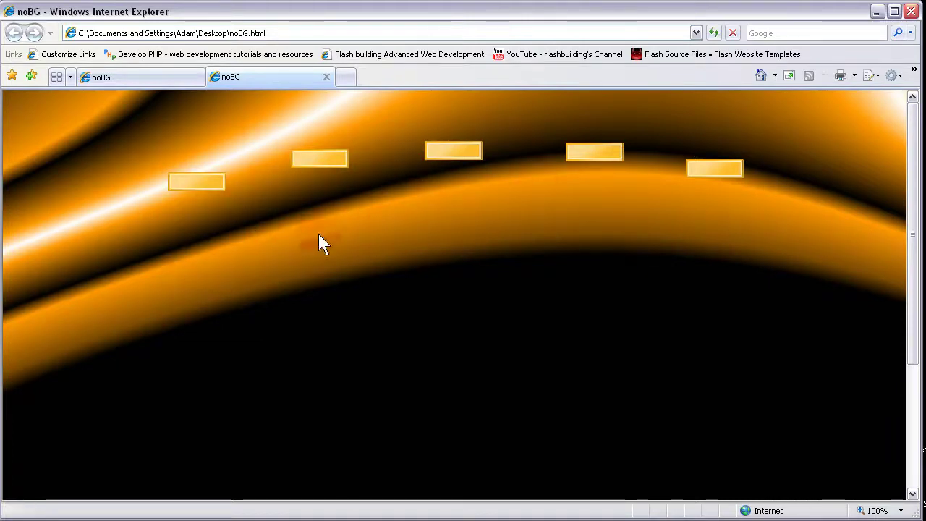
Close the browser preview and open the embedded noBG movie in Flash for editing.
click(912, 12)
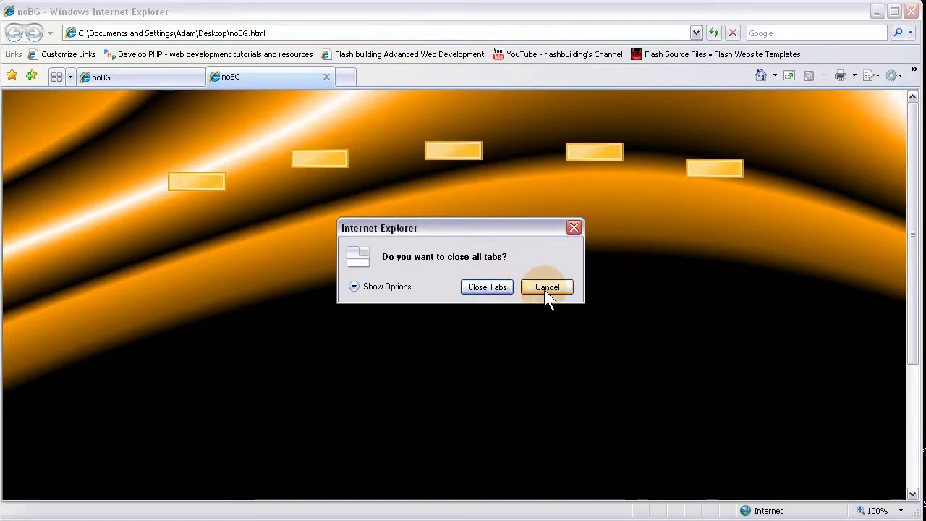
click(487, 287)
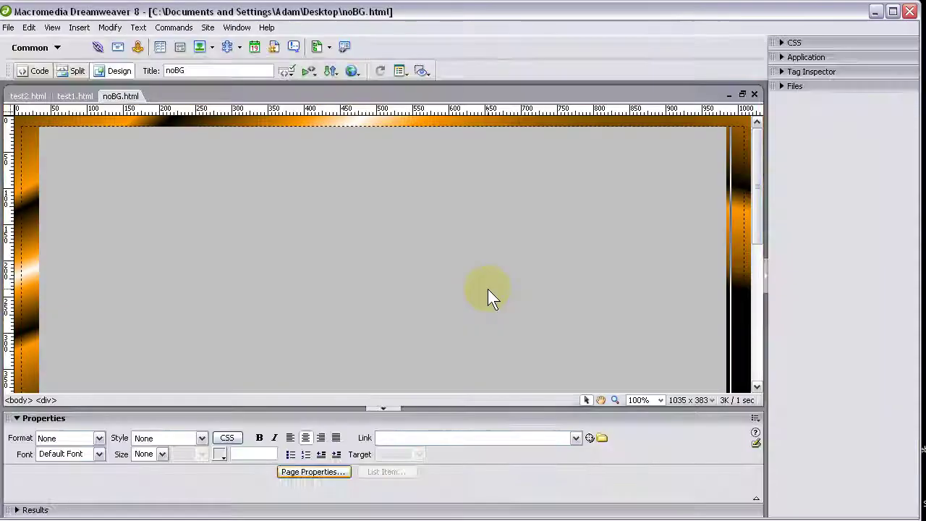
click(488, 289)
click(381, 436)
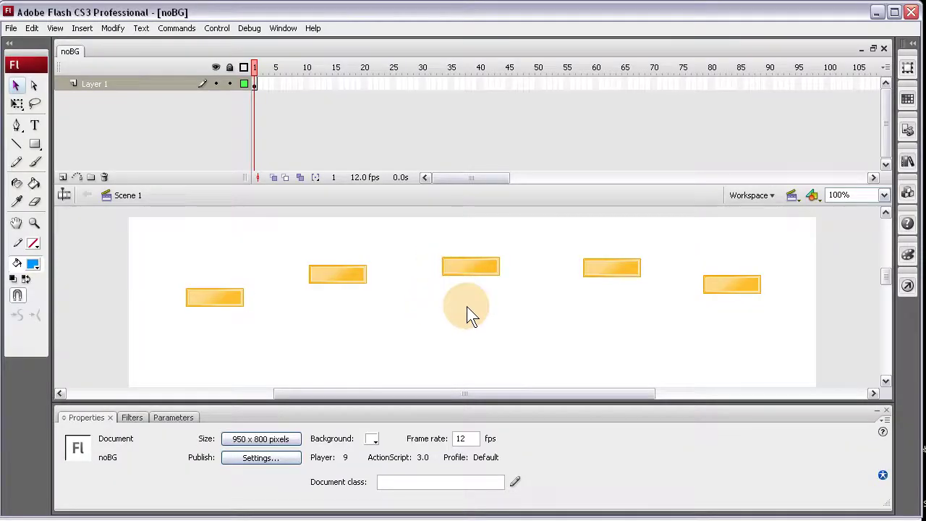
click(495, 265)
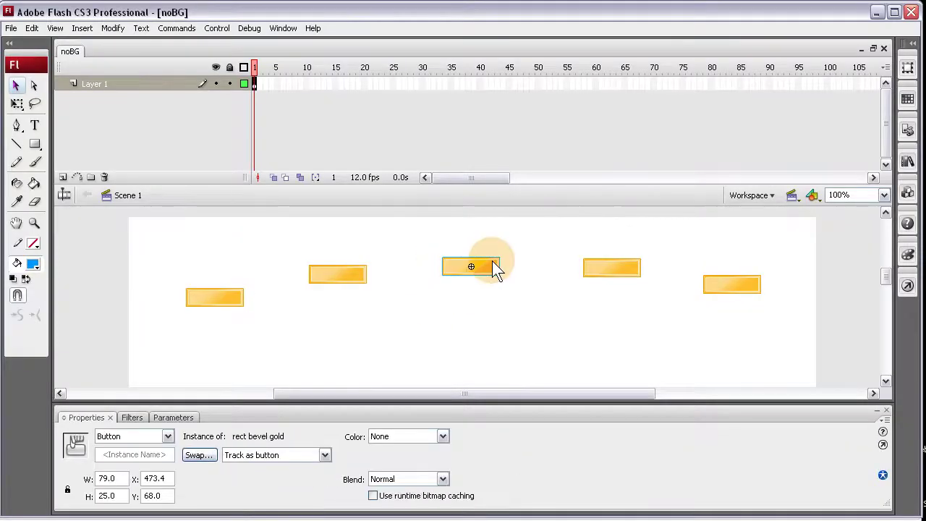
Close the second browser preview and deselect the button to show noBG's document settings.
click(434, 326)
click(471, 273)
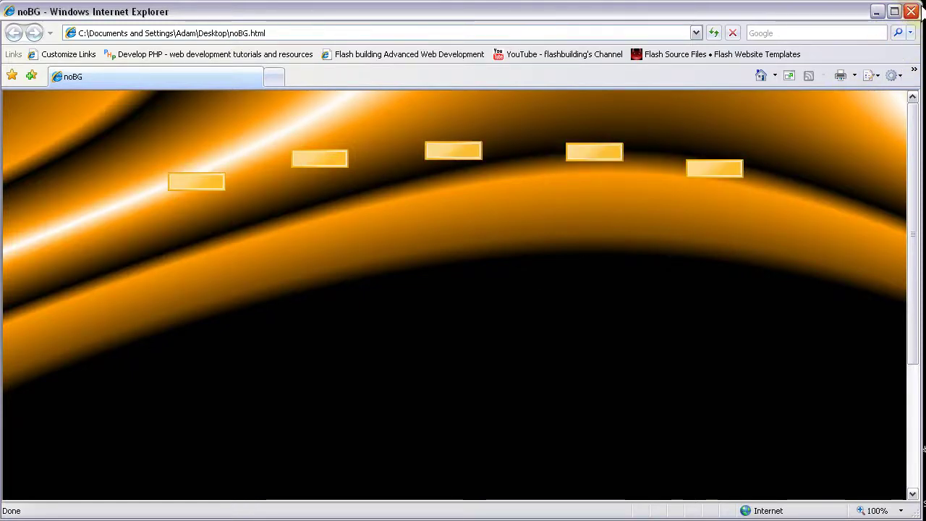
click(910, 12)
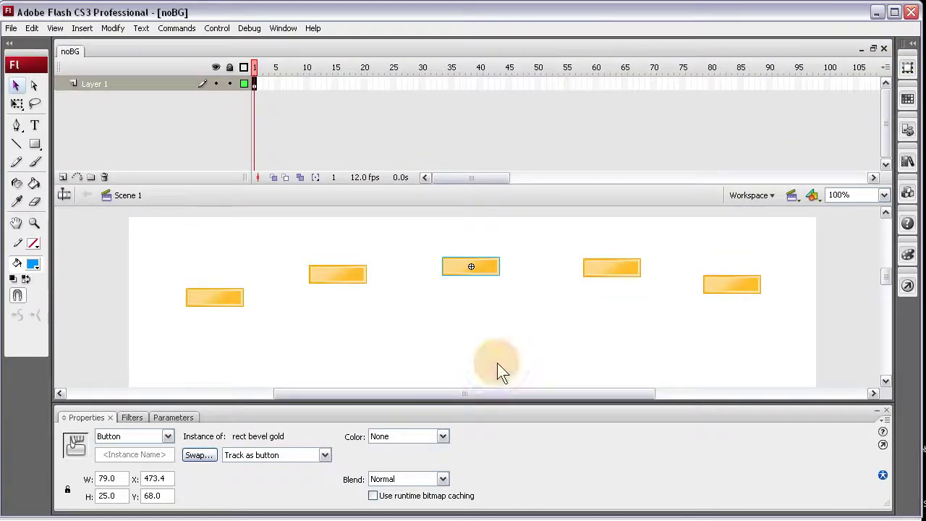
drag(497, 364, 88, 330)
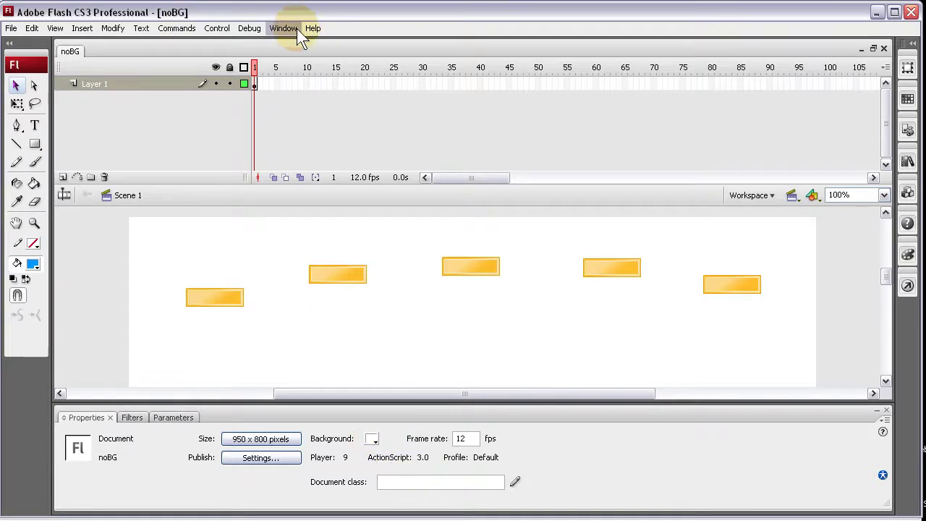
In Publish Settings, set the HTML Window Mode to Transparent Windowless and confirm.
click(11, 28)
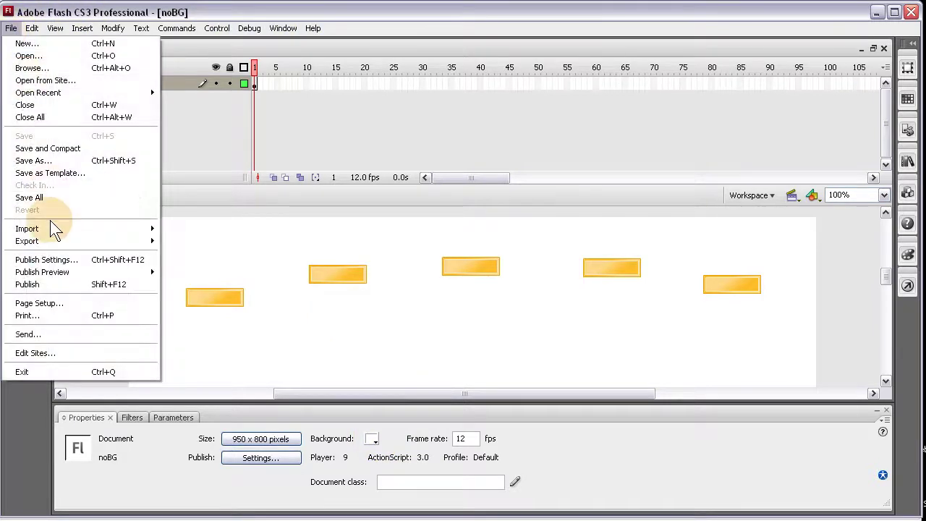
click(43, 260)
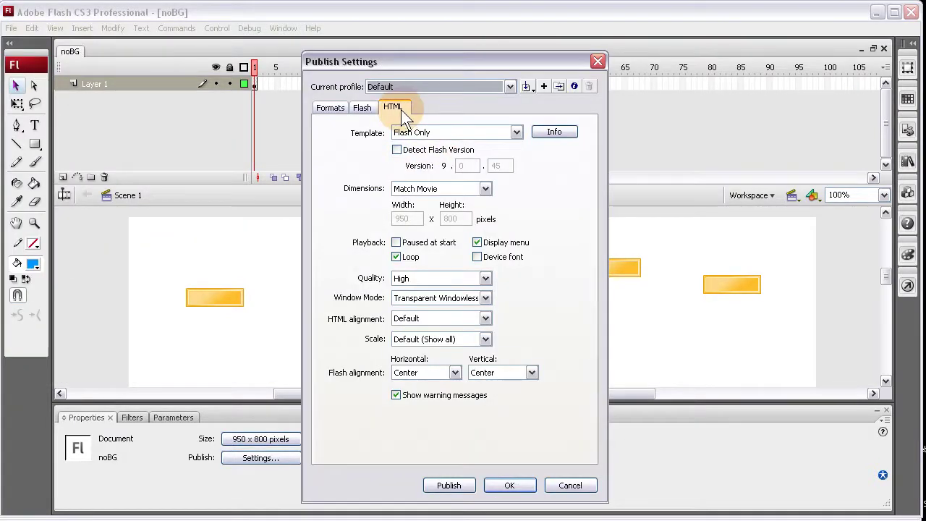
click(485, 298)
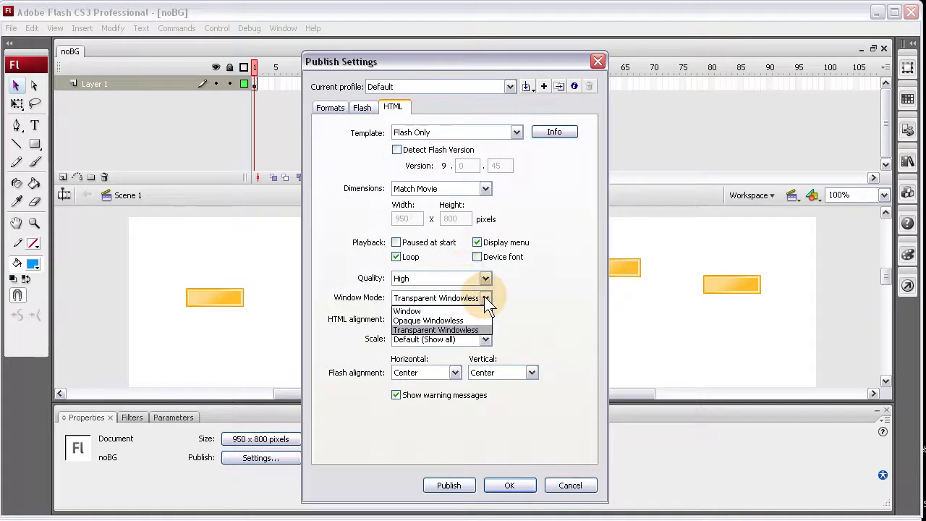
click(434, 330)
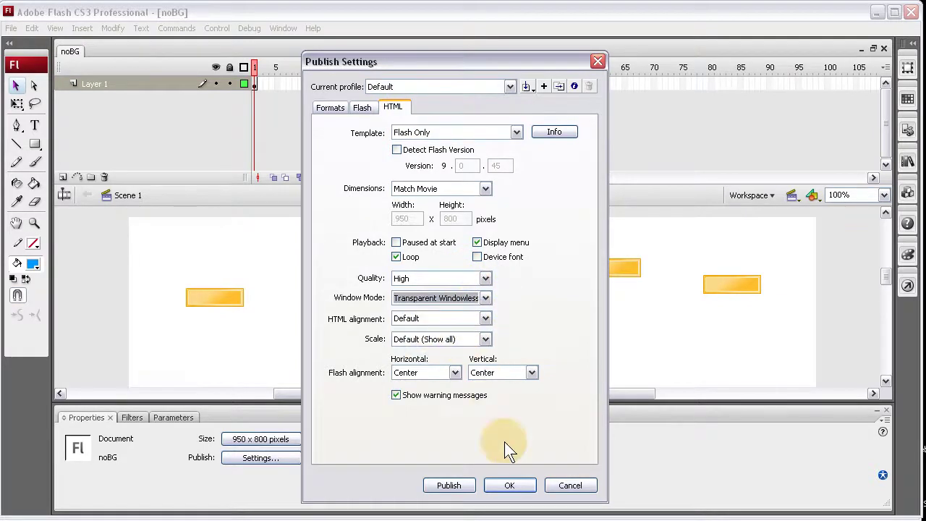
click(510, 485)
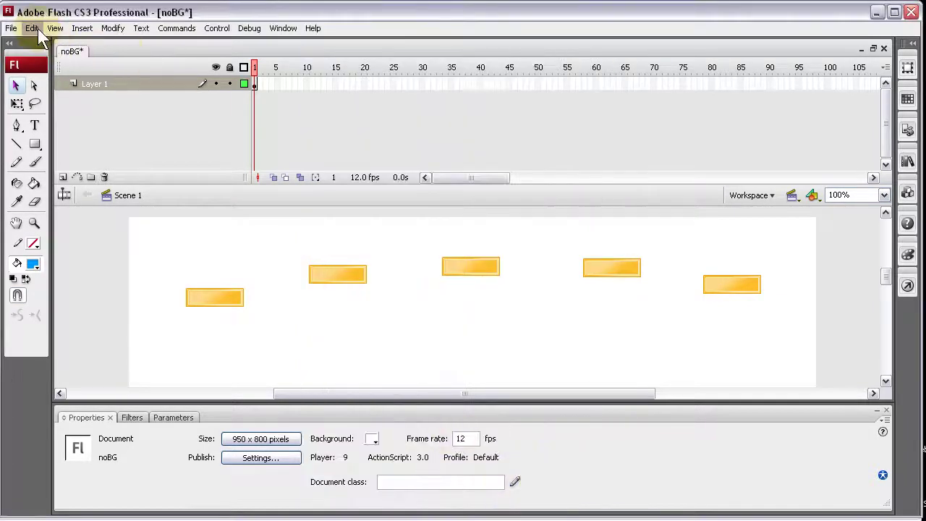
right_click(22, 6)
key(Escape)
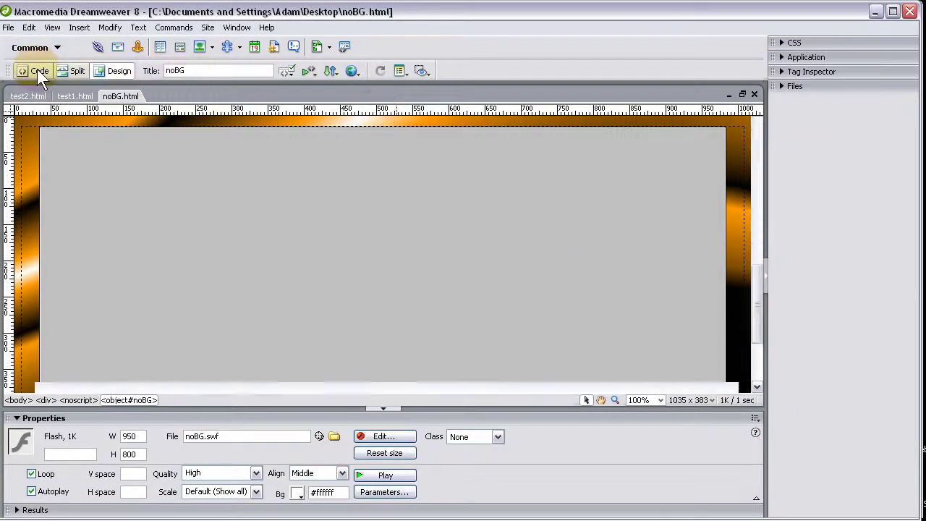
Inspect the transparent wmode values in the param and embed tags of noBG.html's code.
click(37, 69)
scroll(250, 250, down, 3)
double_click(174, 223)
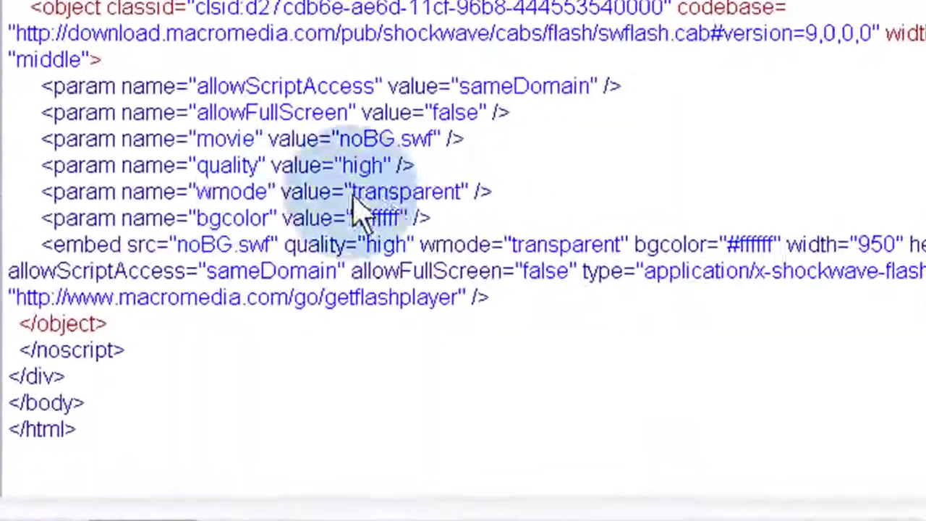
double_click(391, 204)
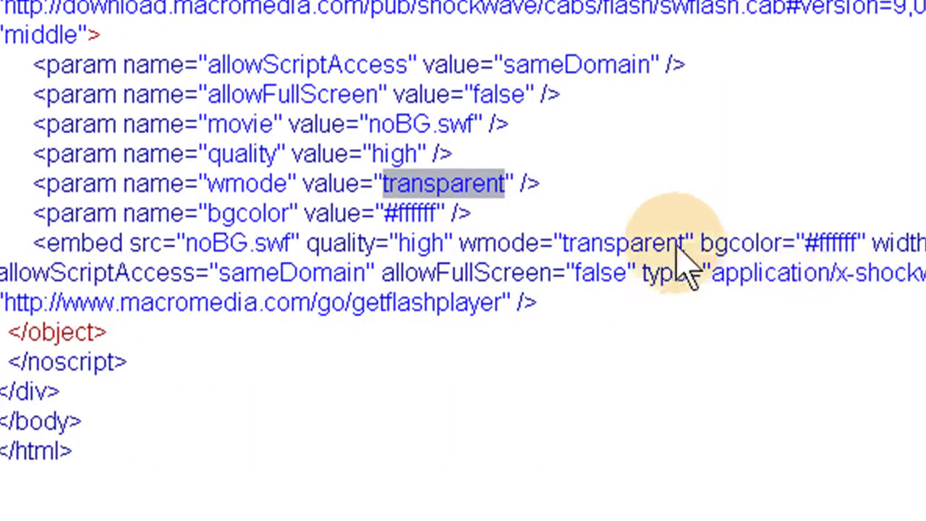
drag(575, 246, 685, 250)
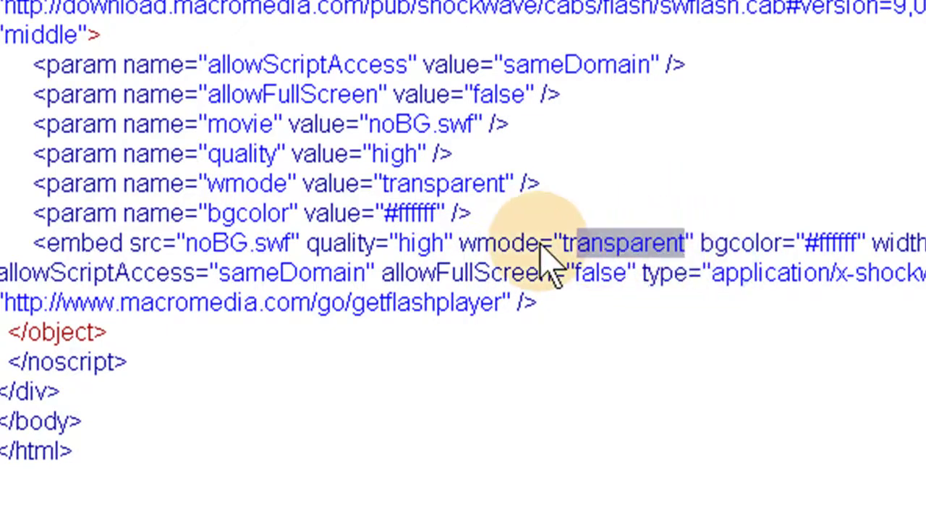
double_click(598, 246)
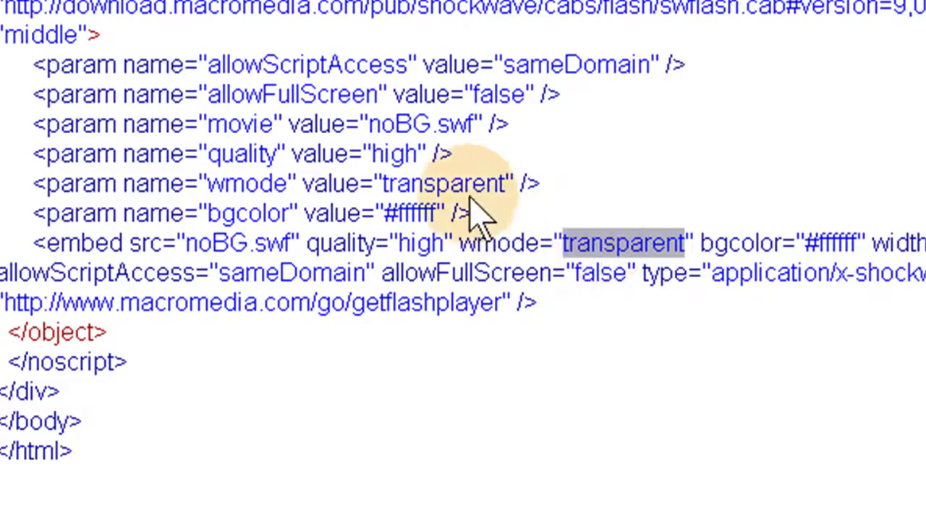
double_click(449, 184)
click(774, 185)
scroll(817, 232, up, 7)
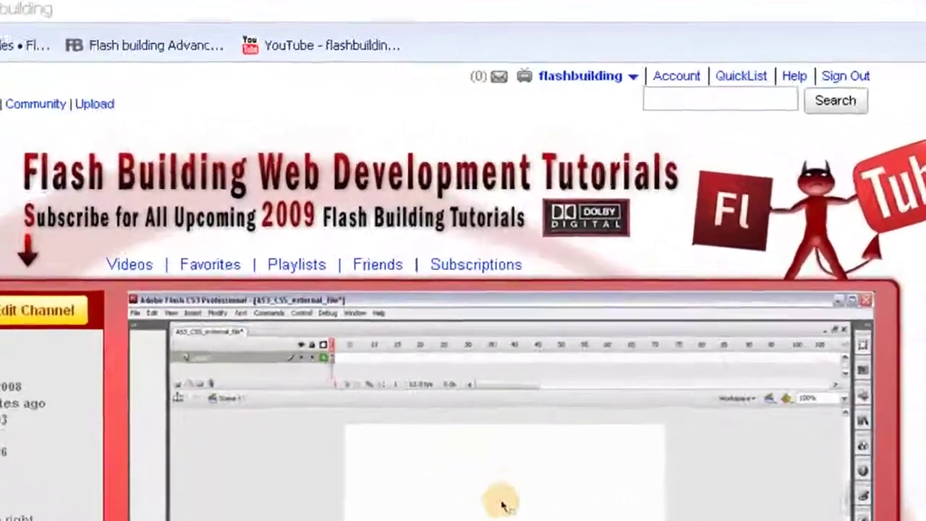
View another user's YouTube channel with a Star Trek trailer over a fiery custom background.
mouse_move(588, 80)
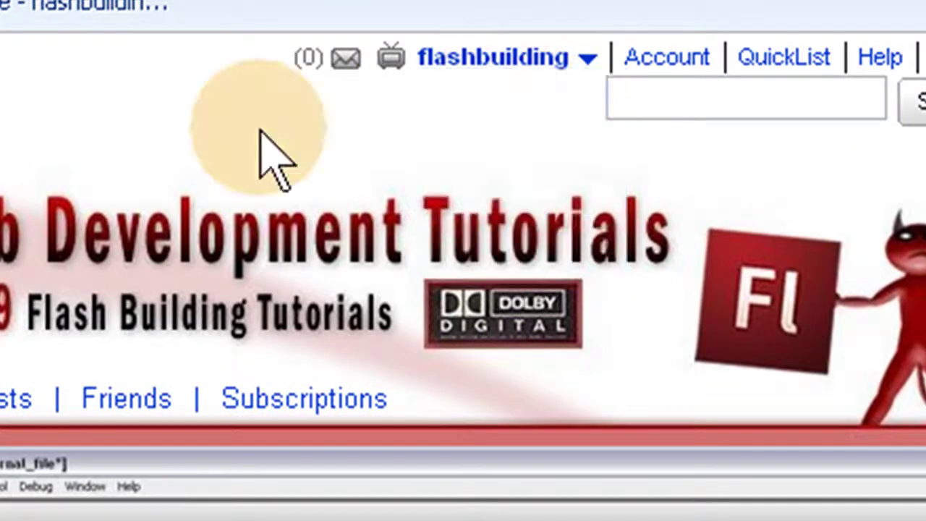
mouse_move(502, 64)
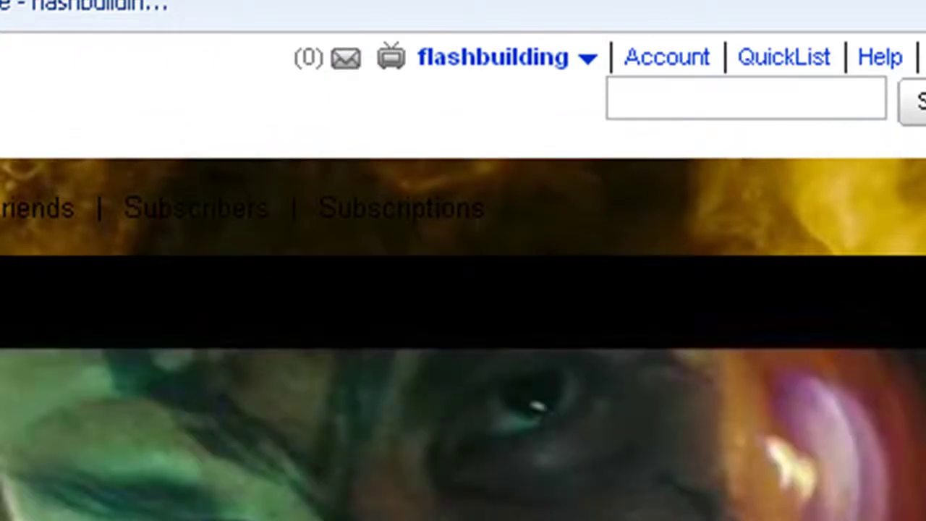
mouse_move(500, 59)
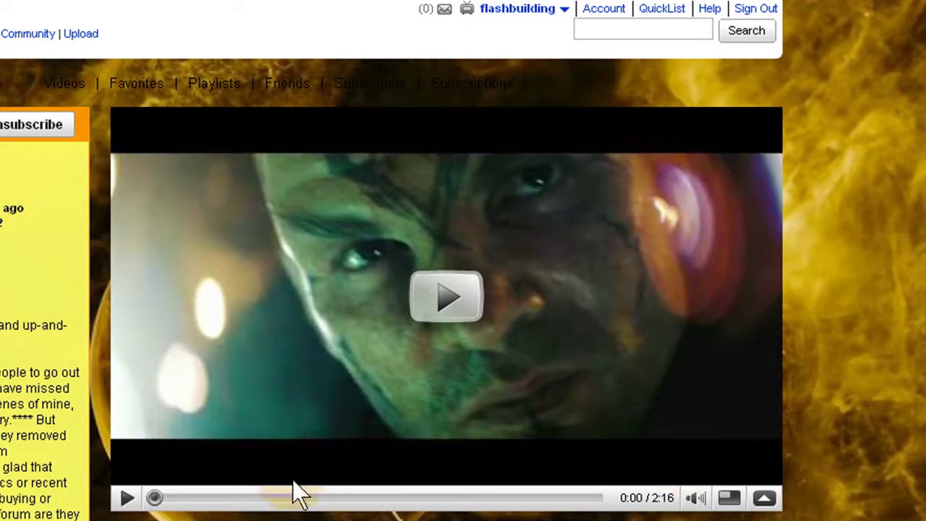
mouse_move(530, 16)
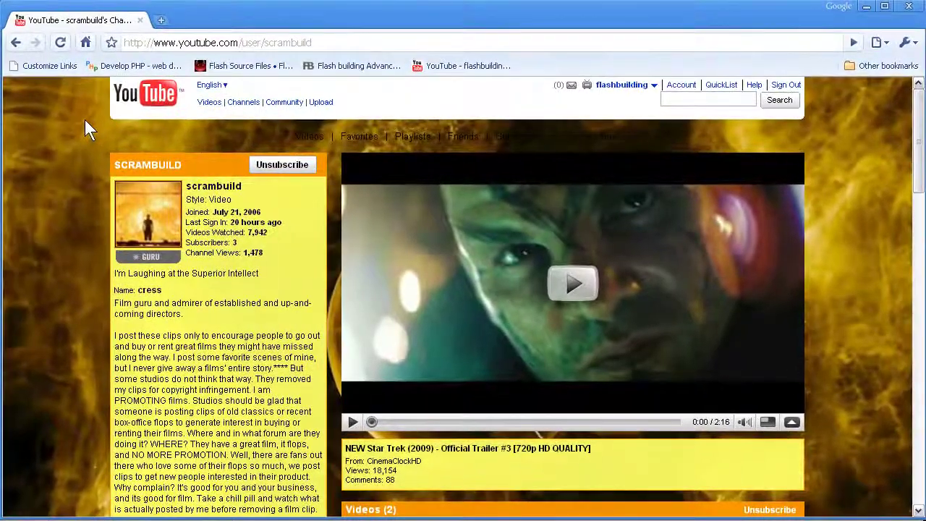
mouse_move(626, 89)
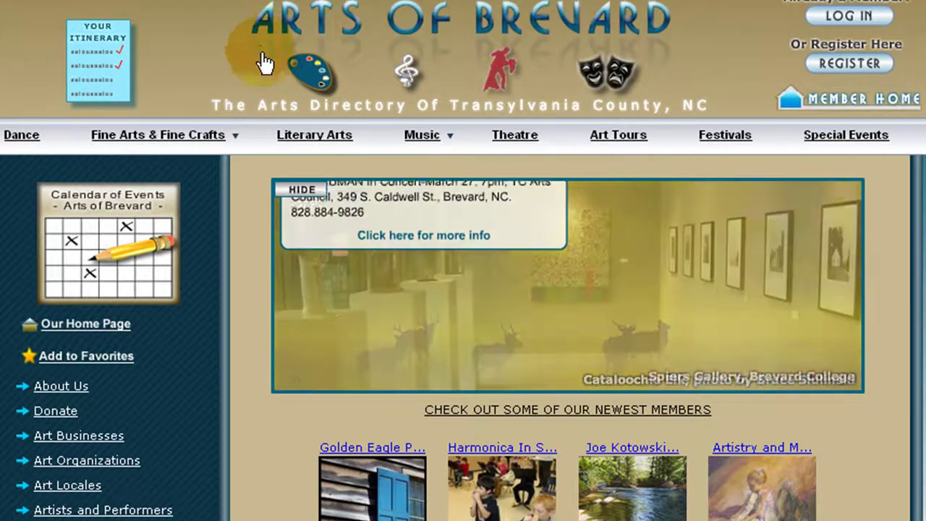
mouse_move(427, 120)
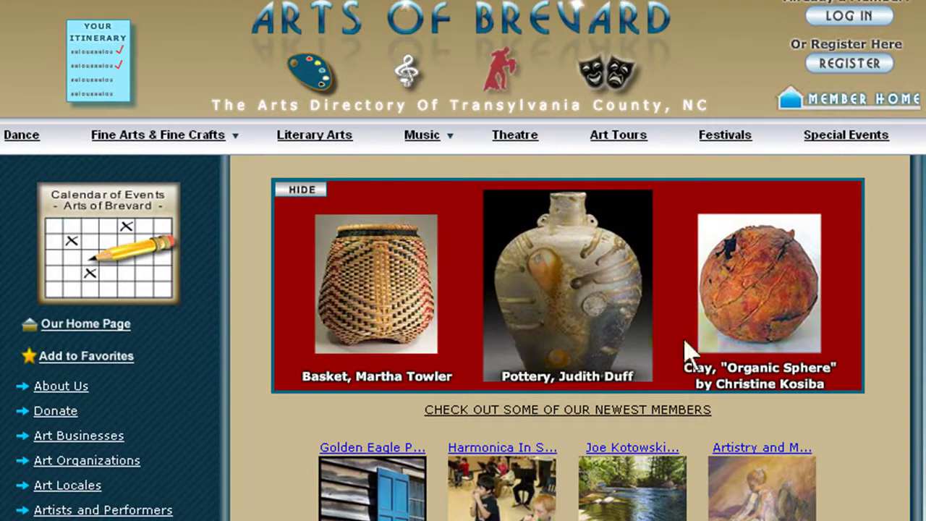
mouse_move(436, 146)
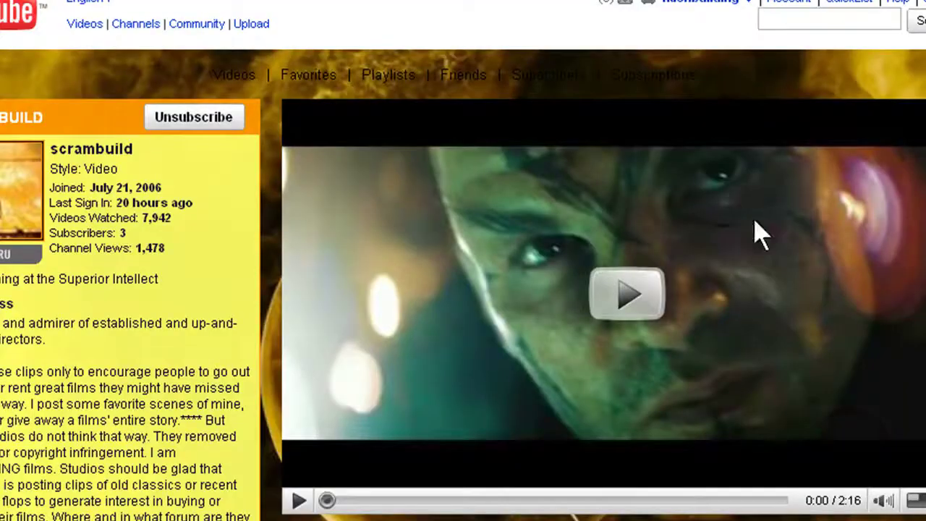
mouse_move(697, 13)
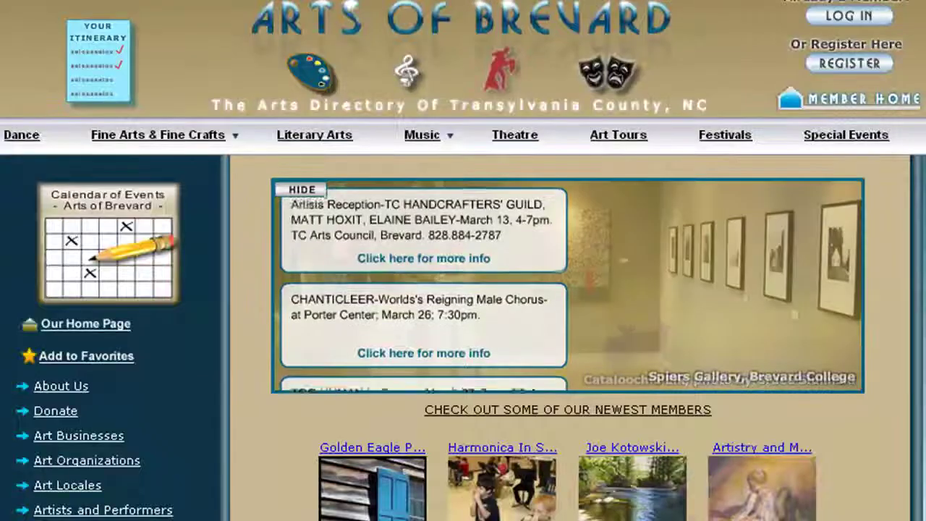
mouse_move(422, 135)
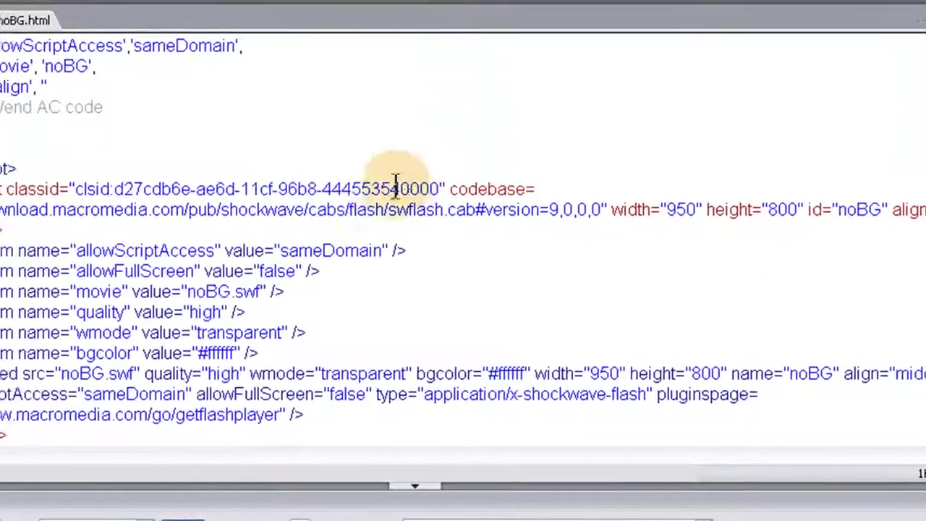
Scroll the noBG code, then open the account menu on the YouTube channel page.
scroll(347, 177, down, 2)
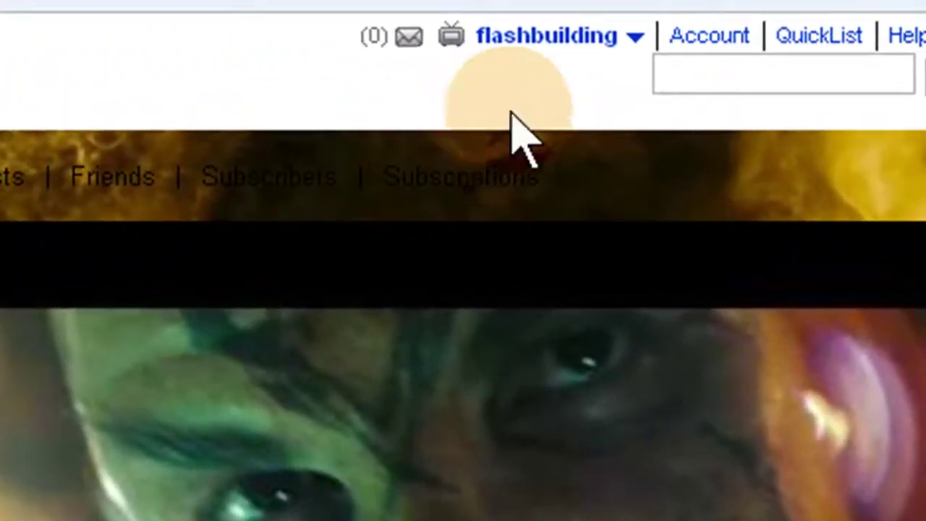
click(563, 40)
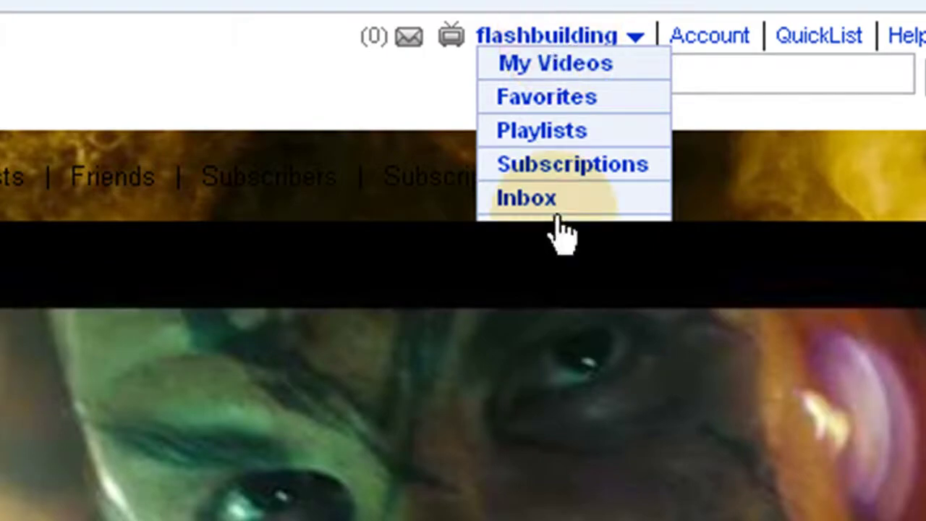